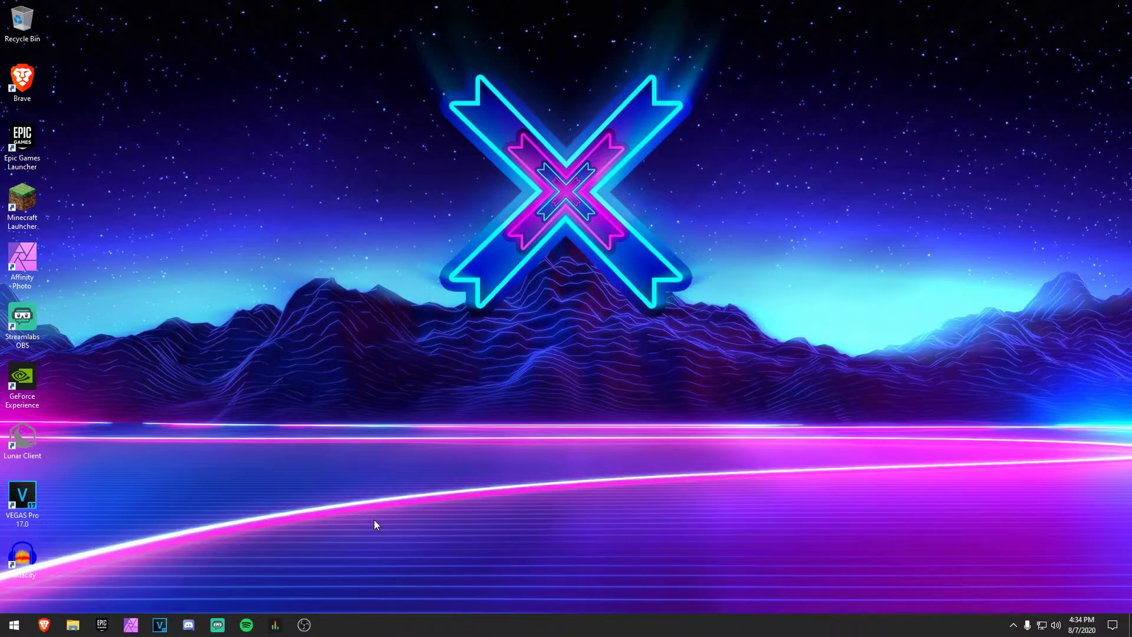
Launch OBS Studio from its taskbar icon
left_click(304, 625)
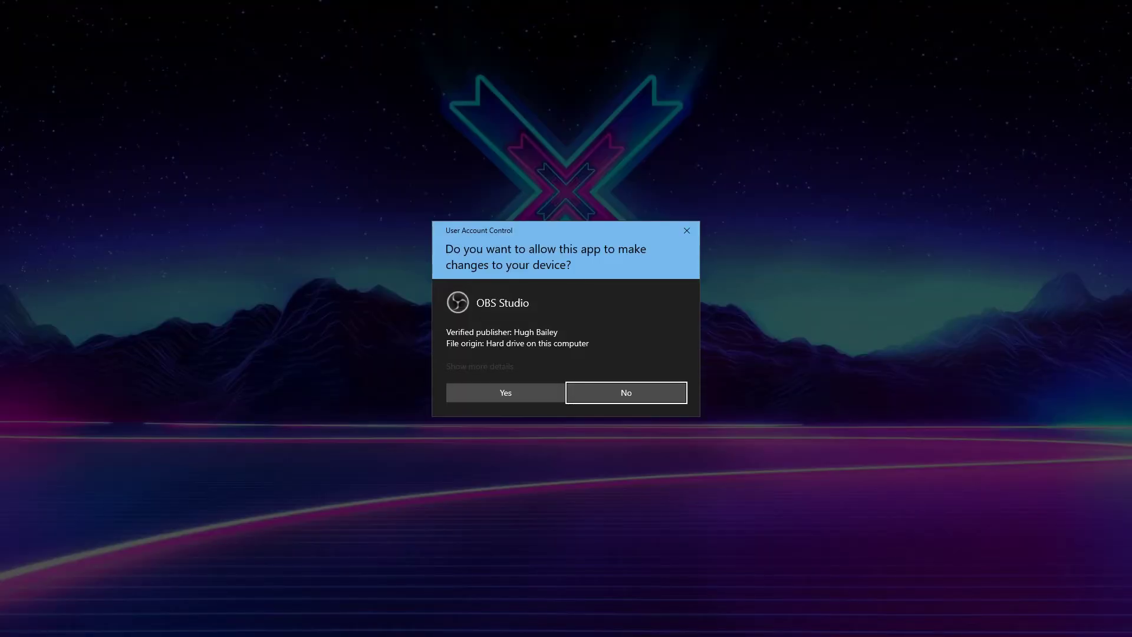
Allow OBS through User Account Control, reposition its window, and select the Minecraft scene's Display Capture source
left_click(505, 392)
left_click_drag(335, 115, 451, 100)
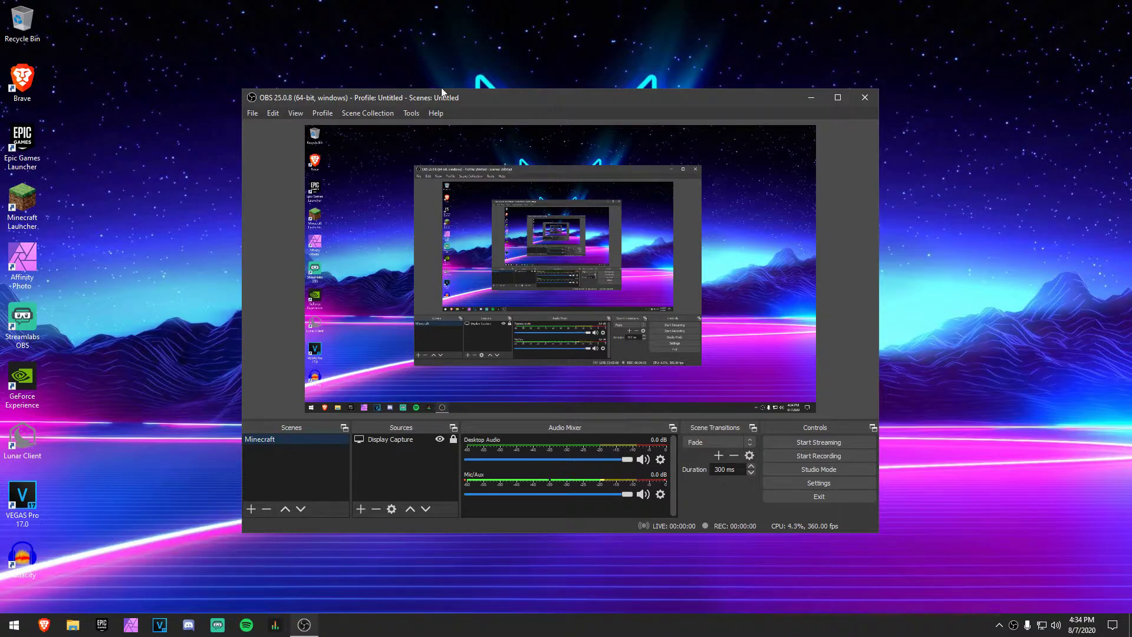
left_click(360, 442)
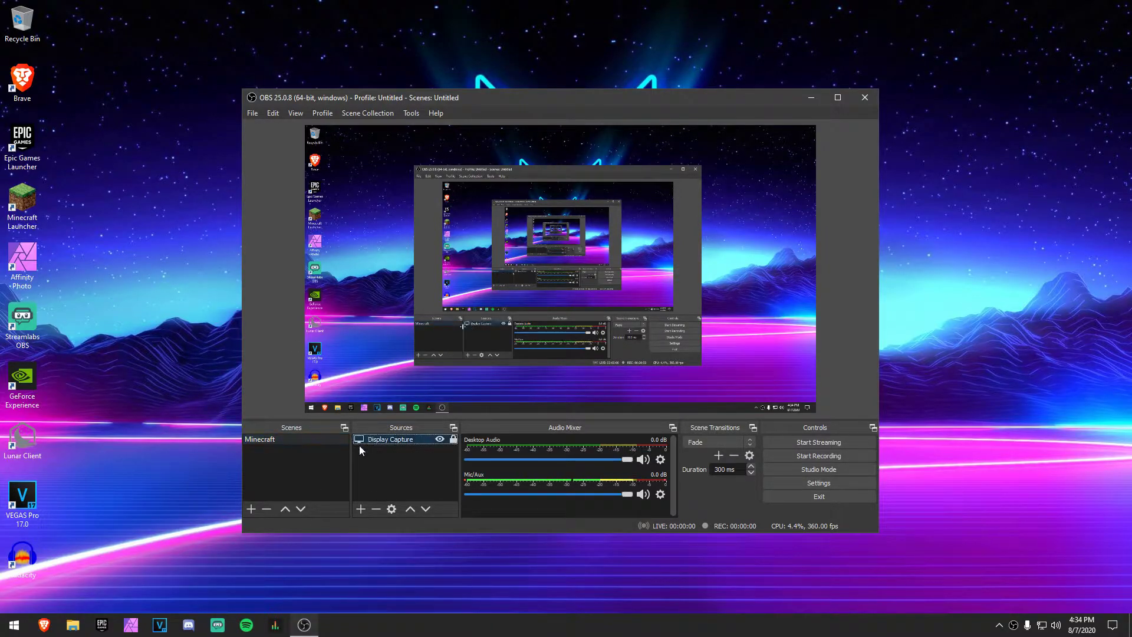
left_click(317, 440)
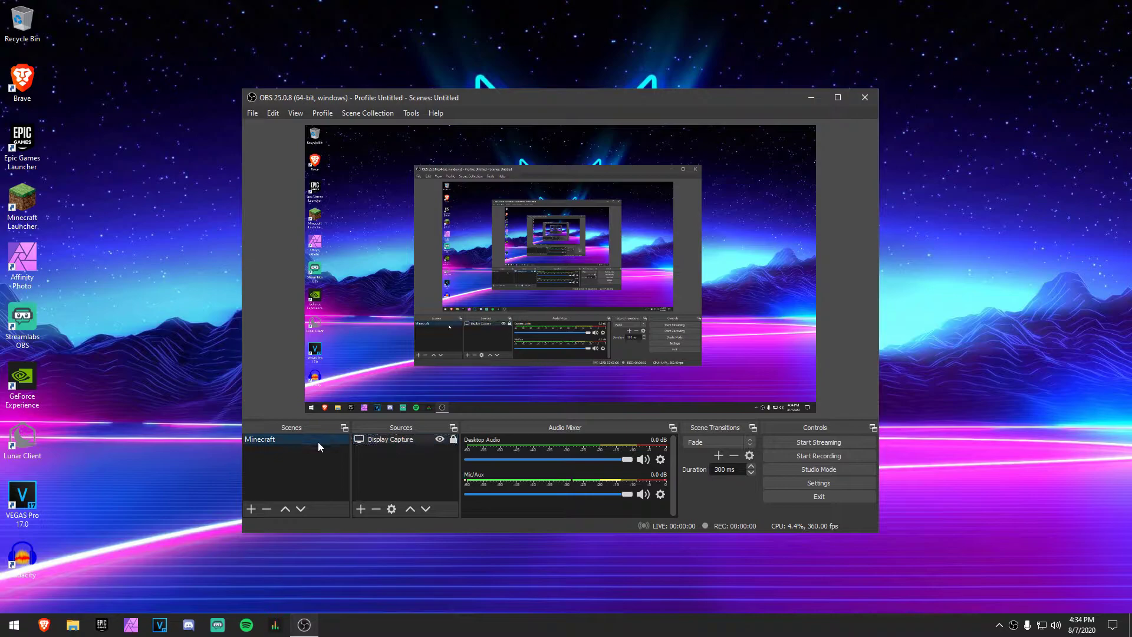
left_click(374, 443)
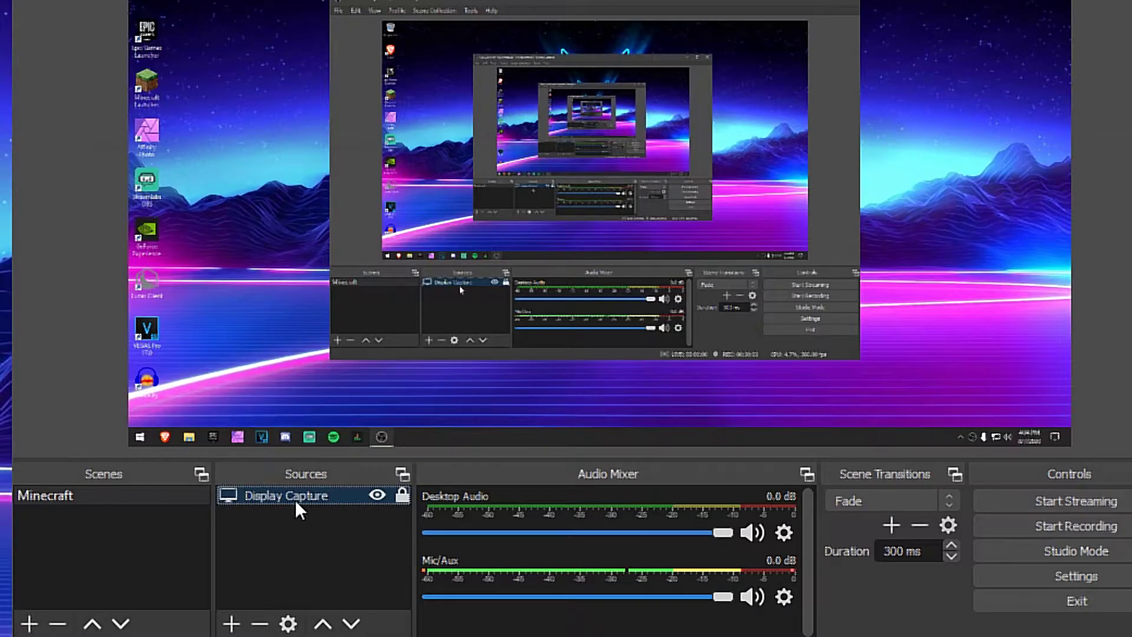
left_click(252, 113)
Open the Output settings' Recording tab, keeping Advanced output mode
left_click(282, 158)
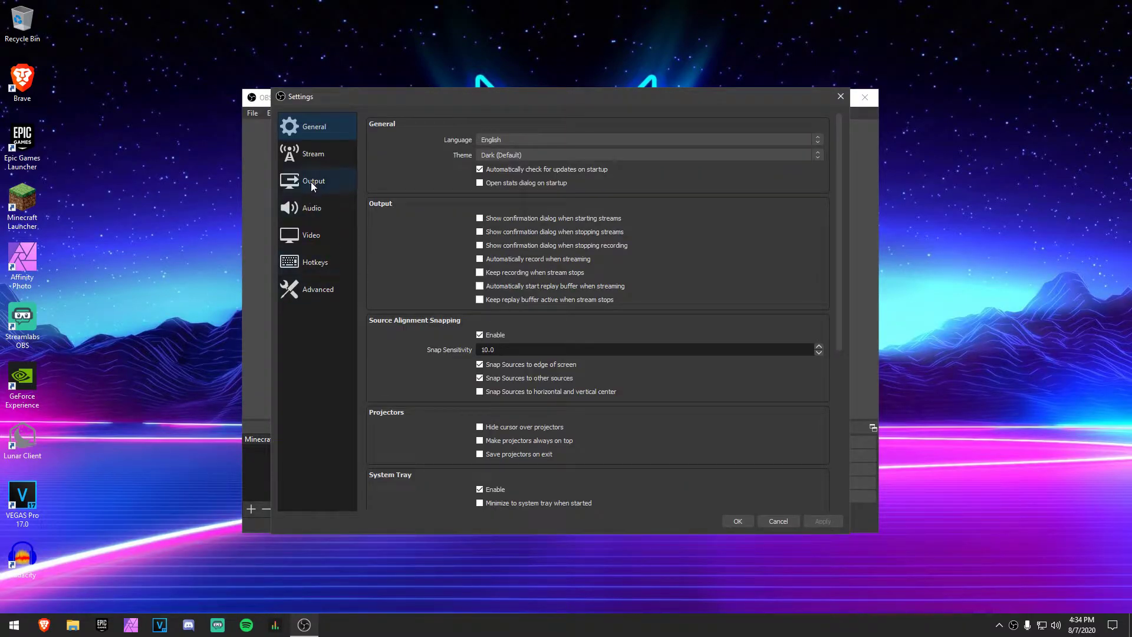
left_click(310, 182)
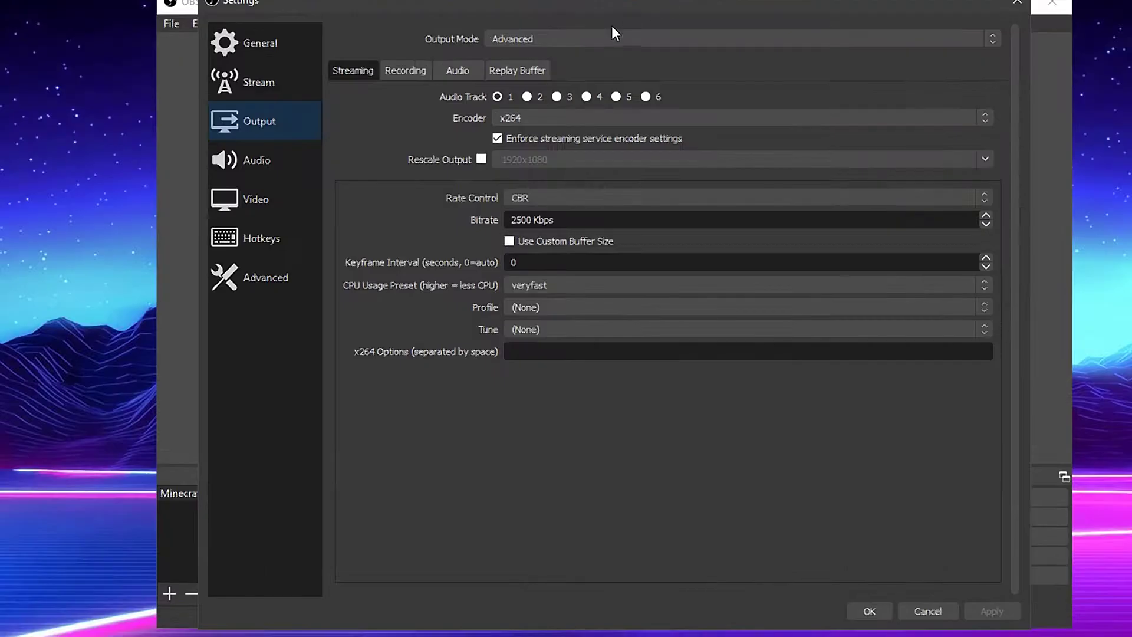
left_click(547, 39)
left_click(529, 62)
left_click(415, 72)
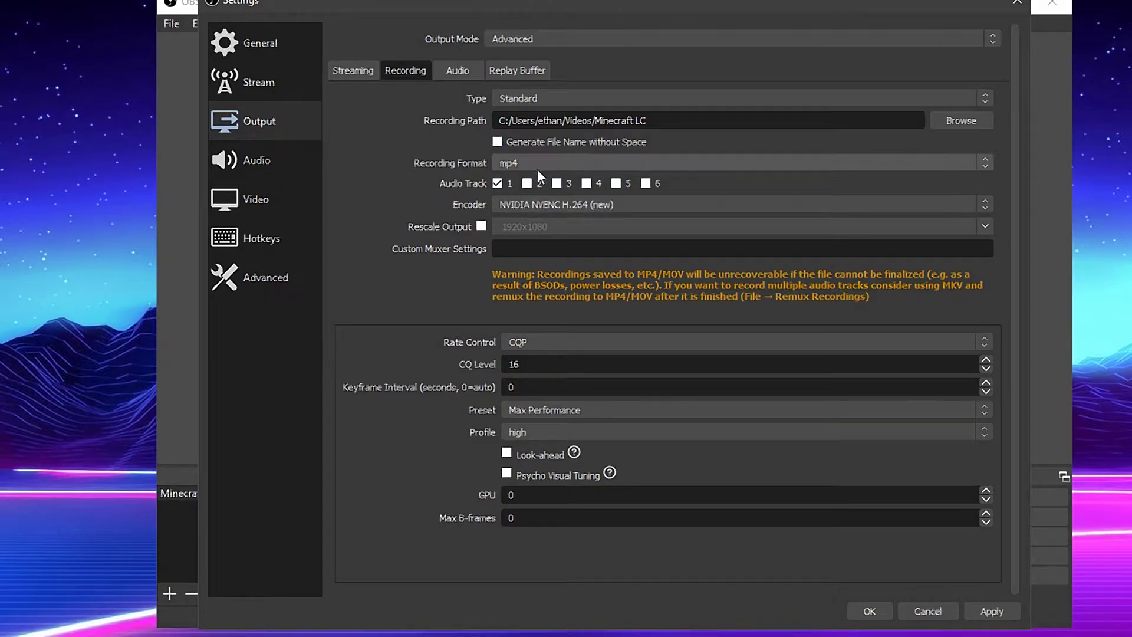
Keep mp4 recording format and the NVIDIA NVENC H.264 (new) encoder
left_click(514, 163)
left_click(511, 188)
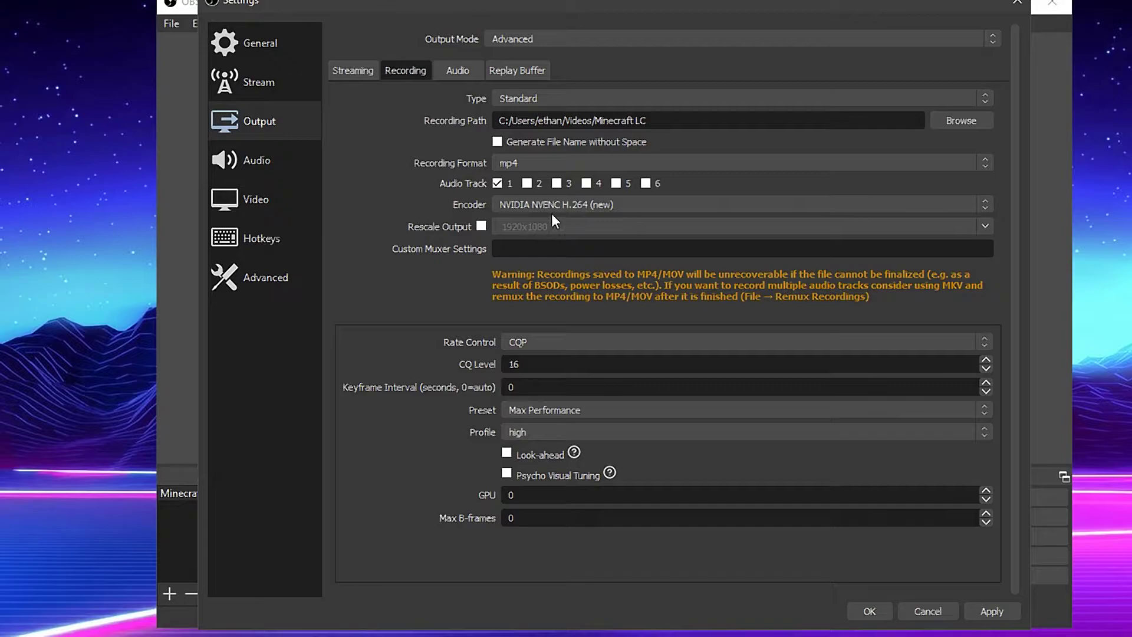
left_click(582, 204)
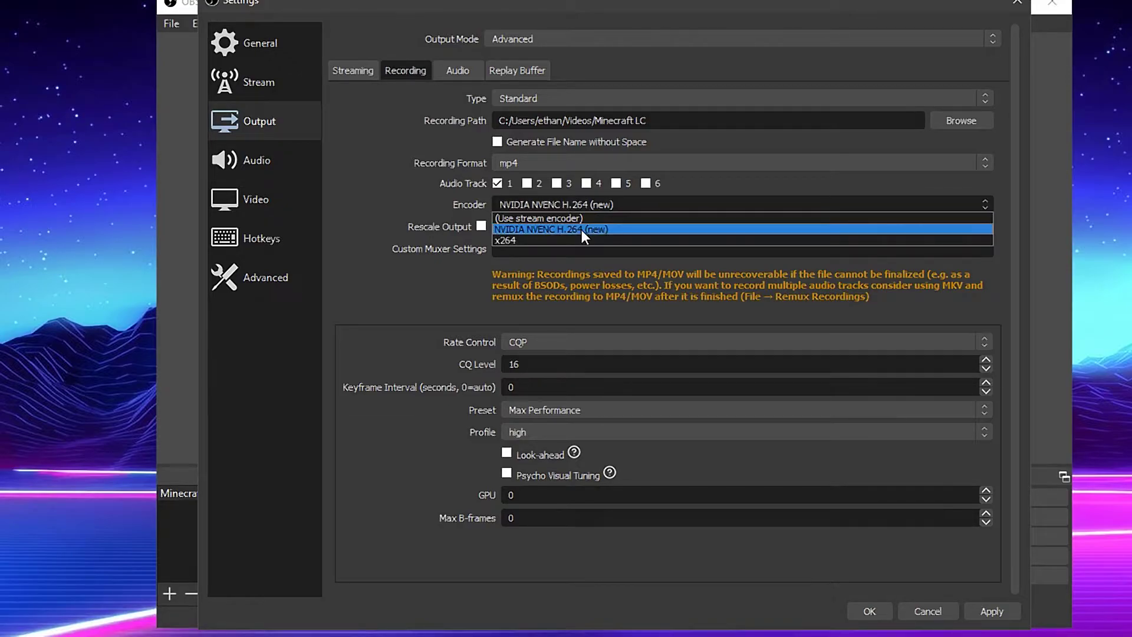
left_click(581, 229)
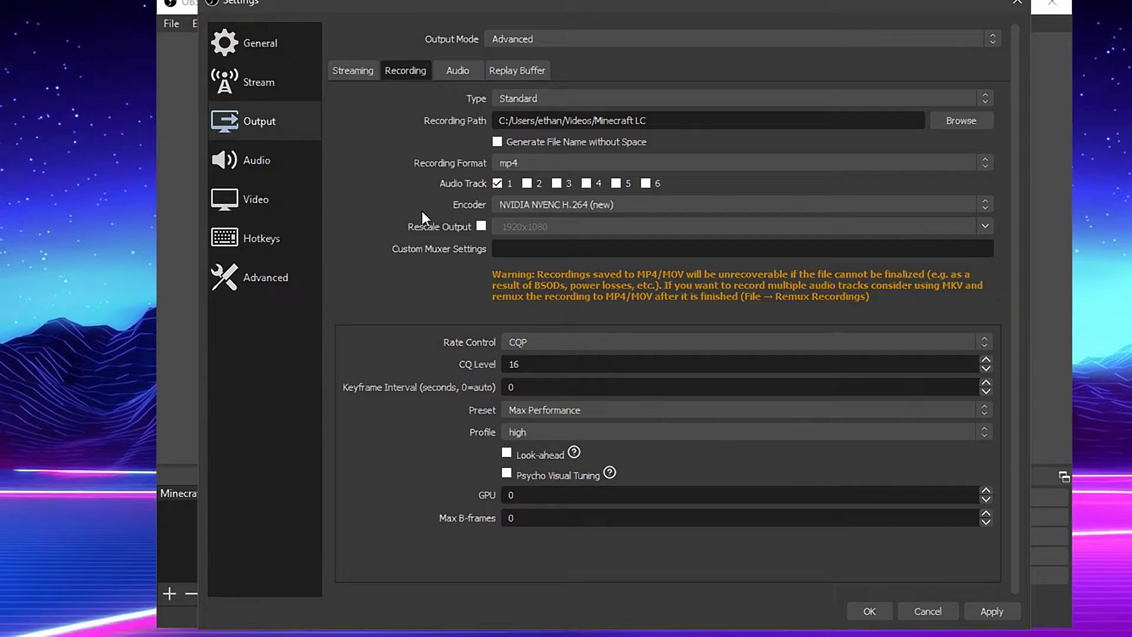
left_click_drag(591, 5, 428, 0)
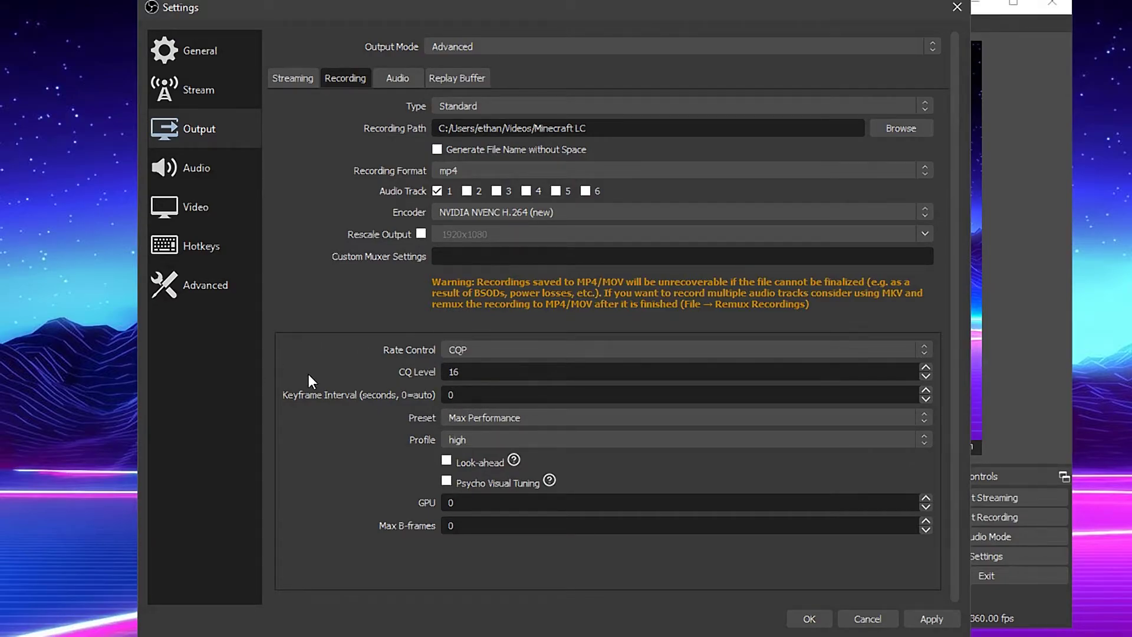
left_click(473, 415)
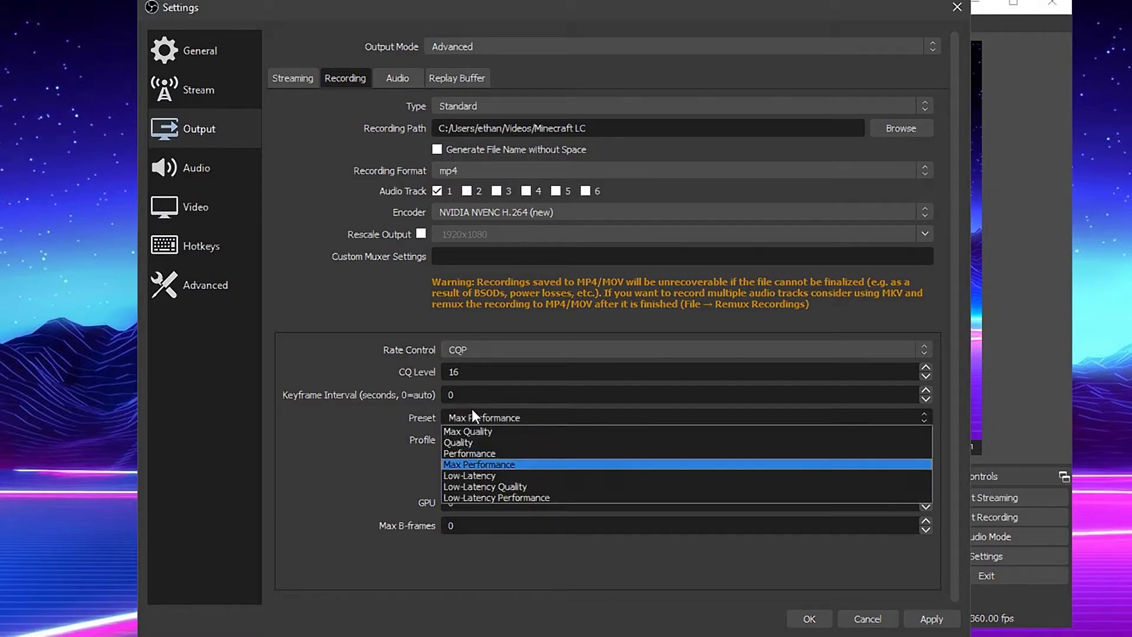
left_click(502, 465)
left_click(510, 440)
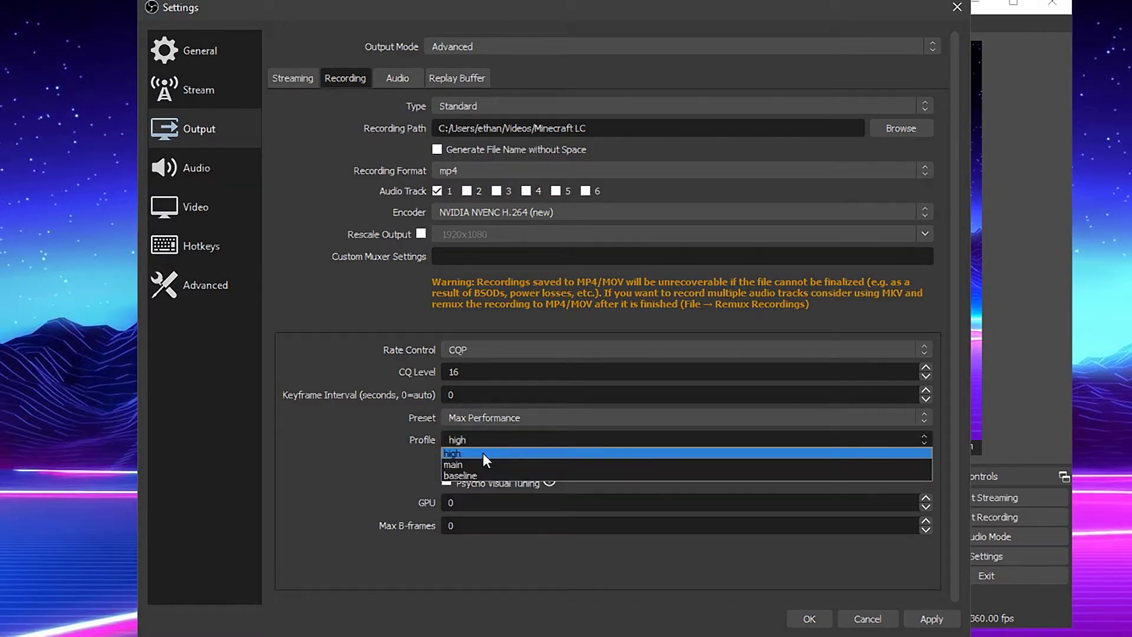
left_click(483, 453)
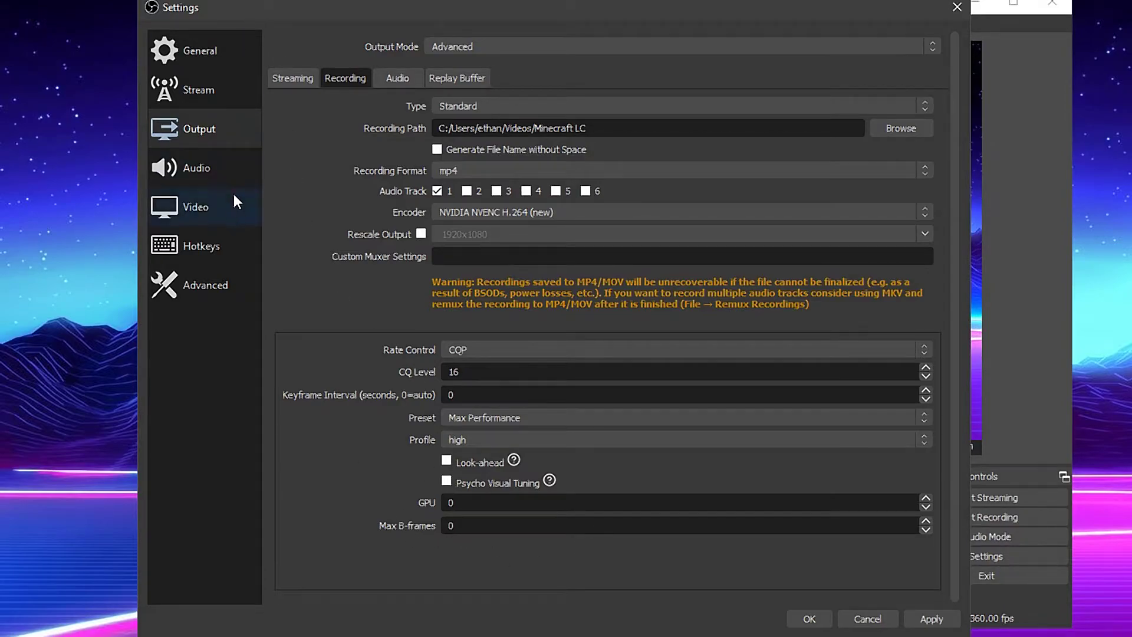
left_click(229, 213)
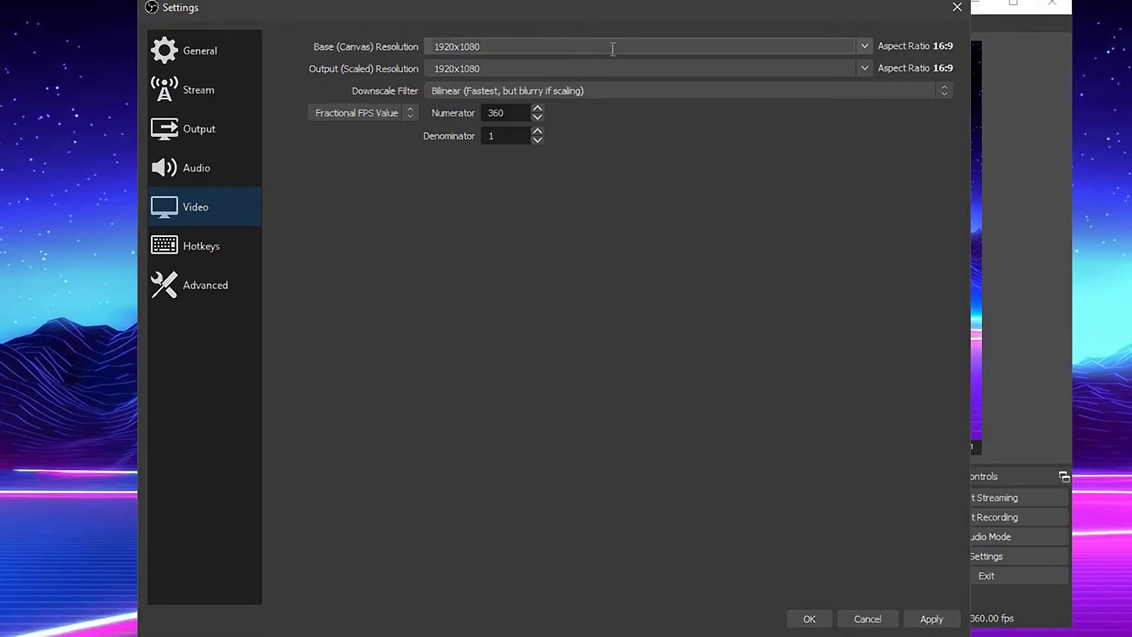
Keep 1920x1080 canvas and output resolutions with the Bilinear downscale filter
left_click(860, 47)
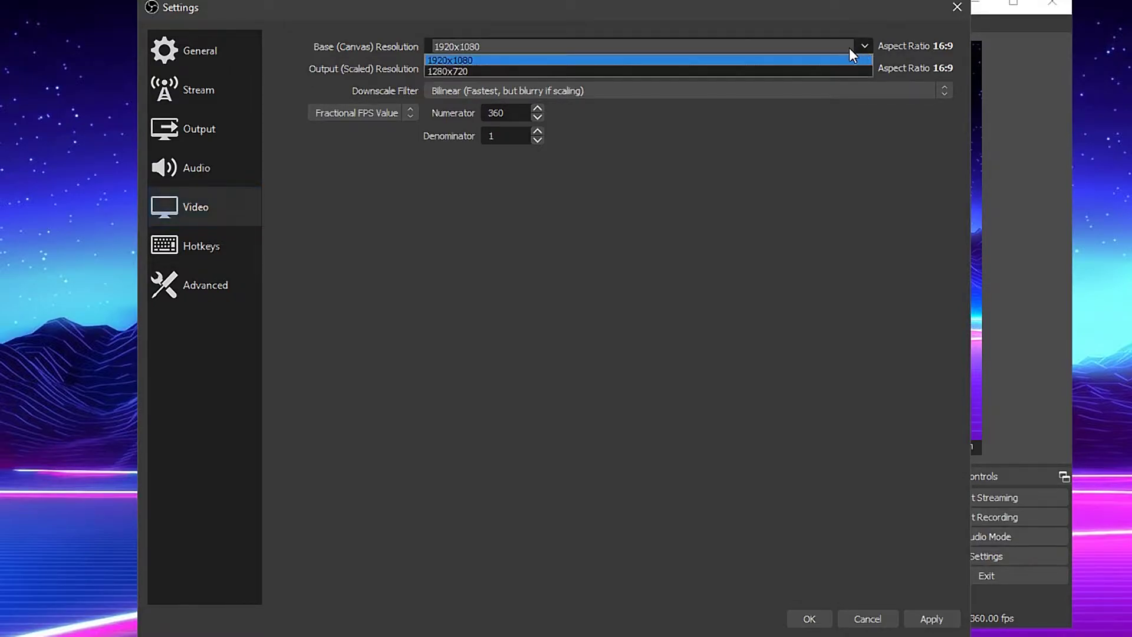
left_click(569, 59)
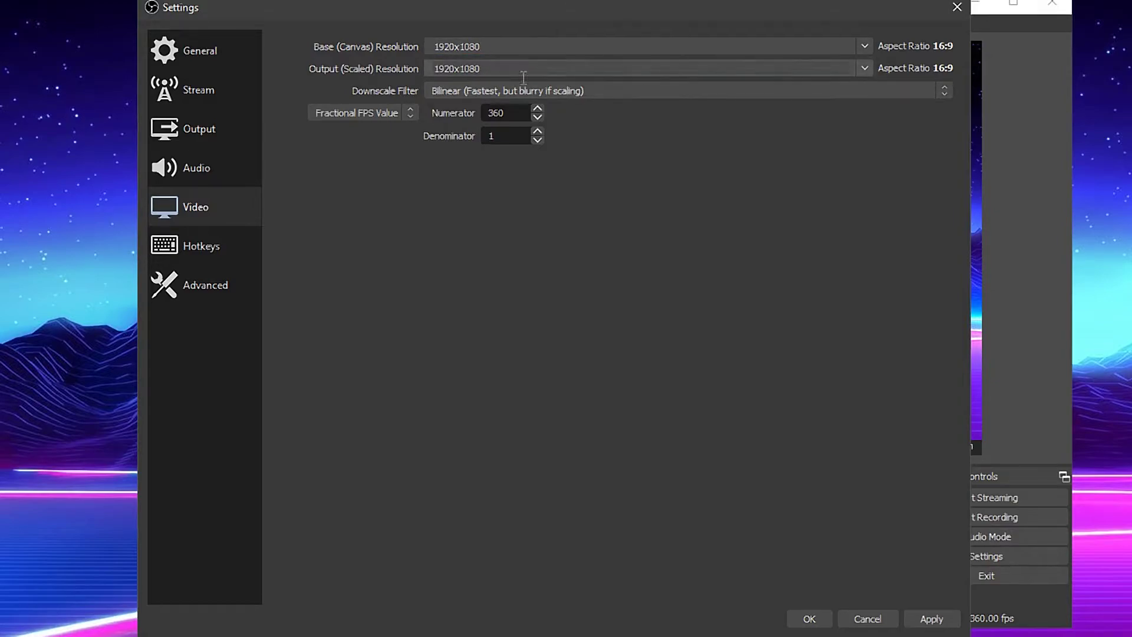
left_click(865, 69)
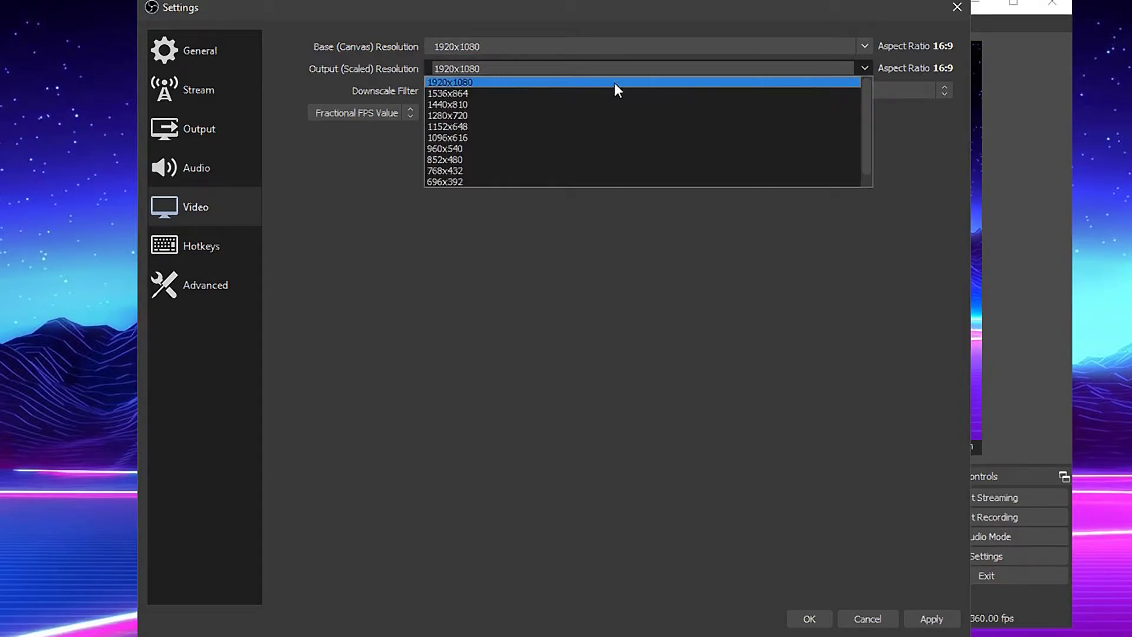
left_click(598, 83)
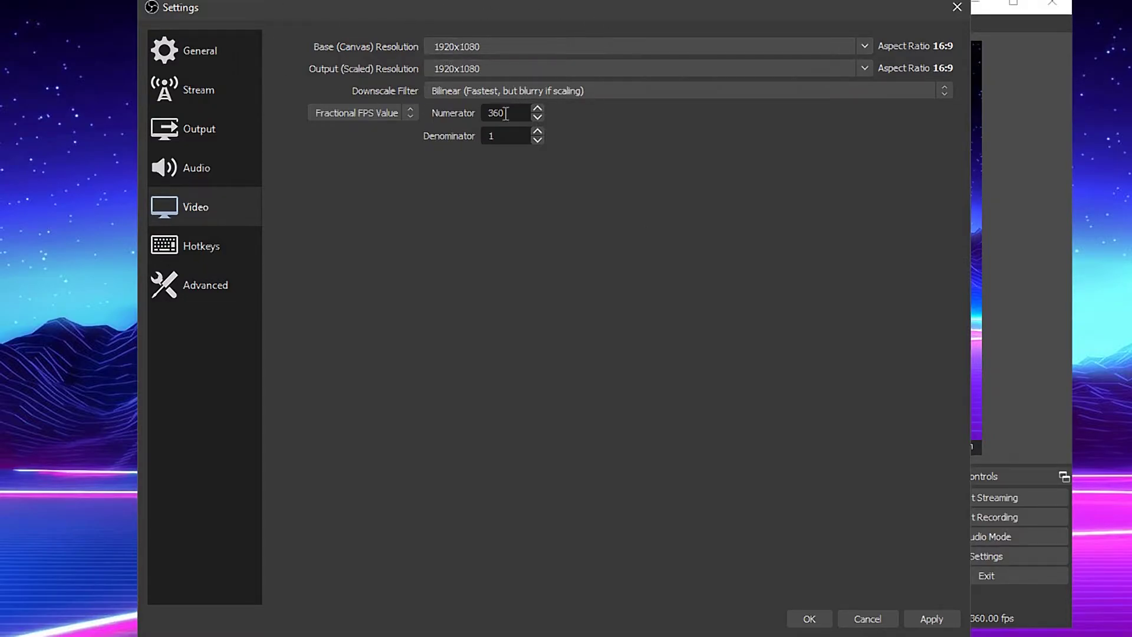
left_click(456, 91)
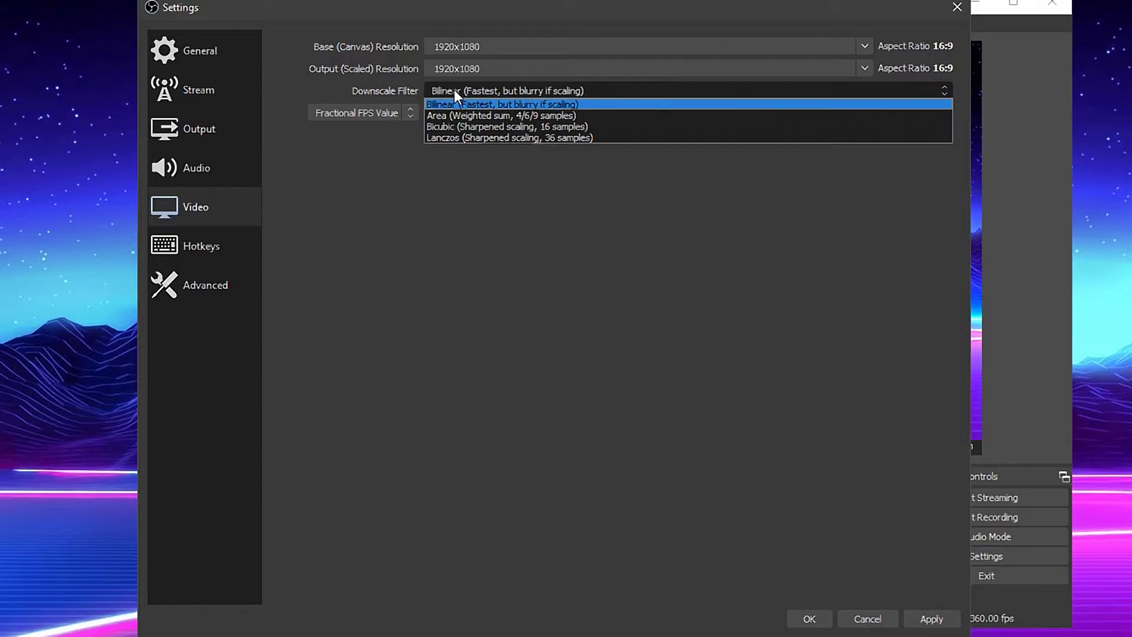
left_click(450, 104)
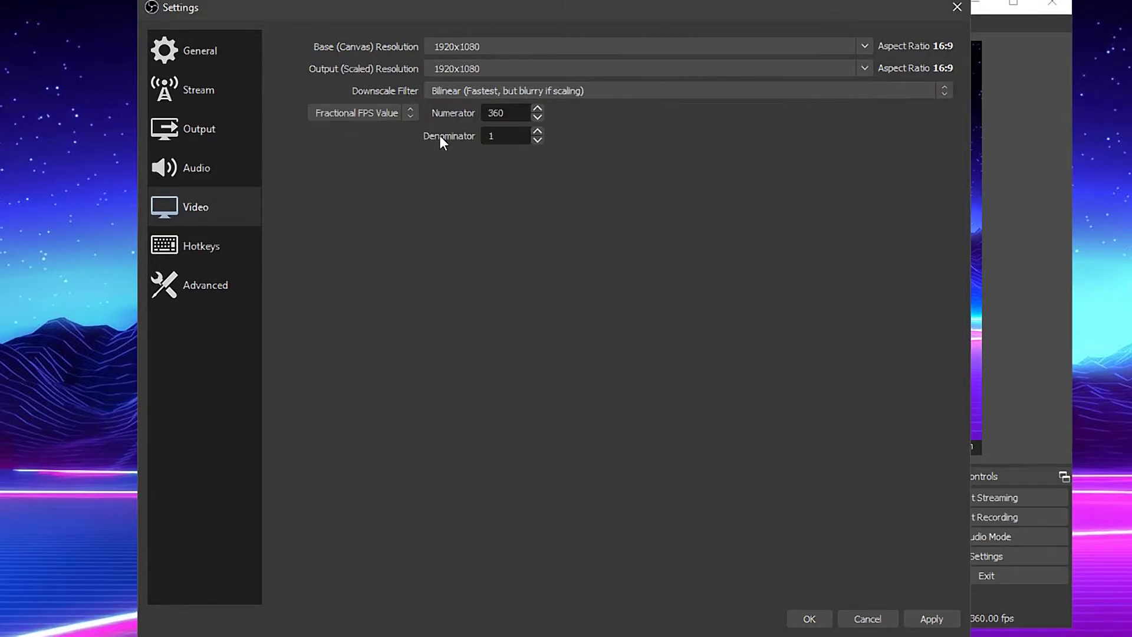
Set a fractional frame rate with numerator 360 and denominator 1
left_click(380, 111)
left_click(358, 126)
left_click(359, 113)
left_click(366, 148)
double_click(527, 114)
type("500")
double_click(528, 140)
double_click(521, 116)
type("360")
Keep Below Normal process priority and 709 colour space in Advanced, then save settings
left_click(184, 285)
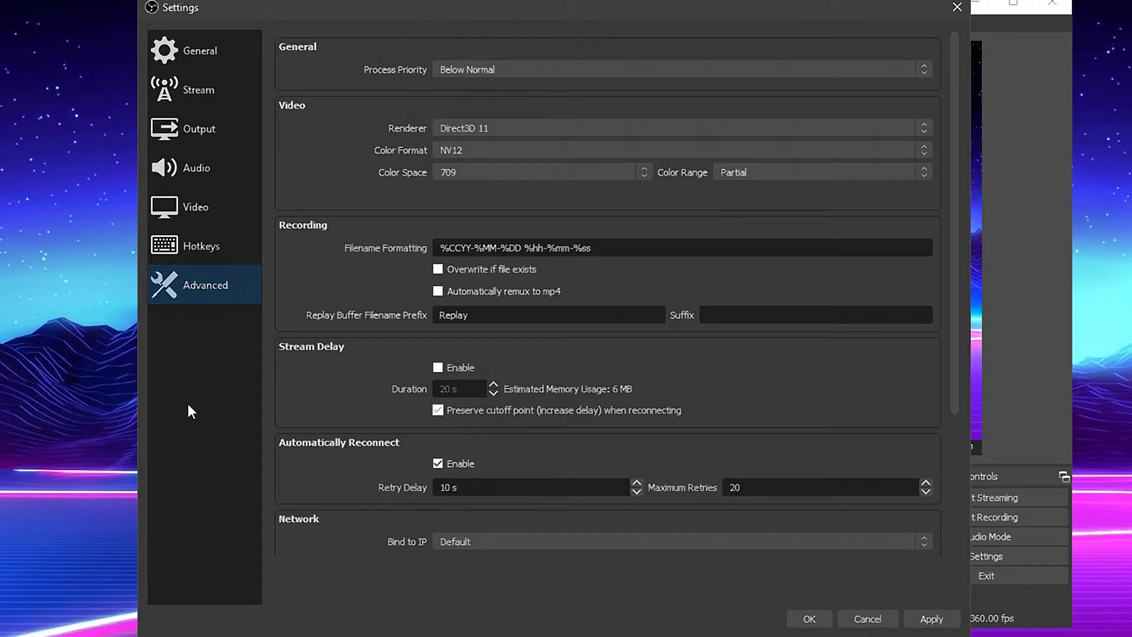
left_click(455, 69)
left_click(463, 114)
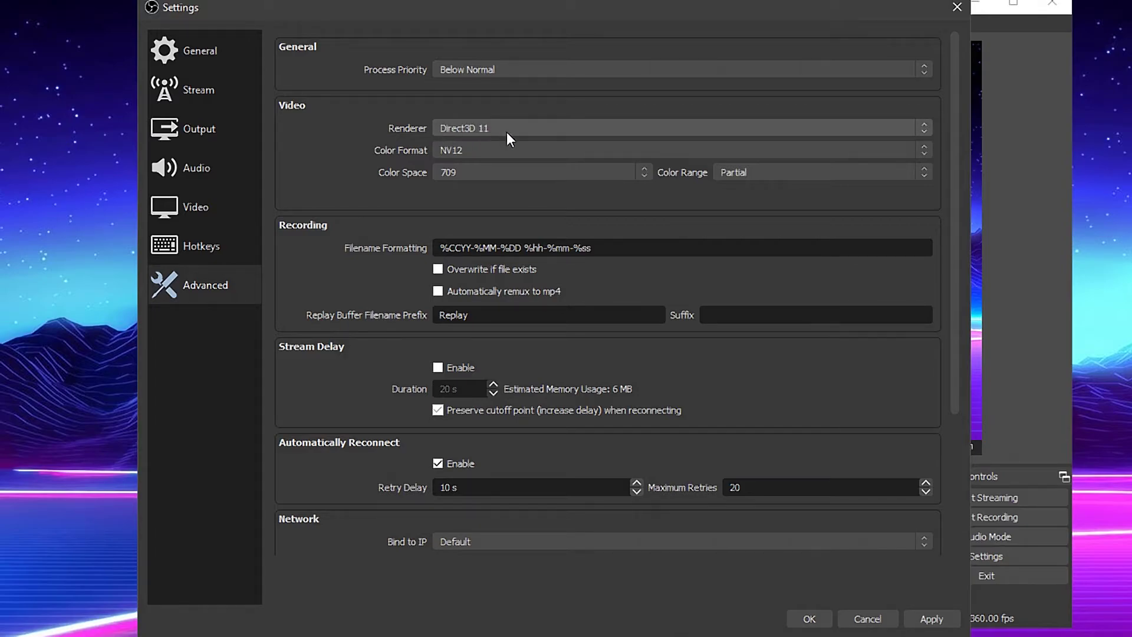
left_click(450, 169)
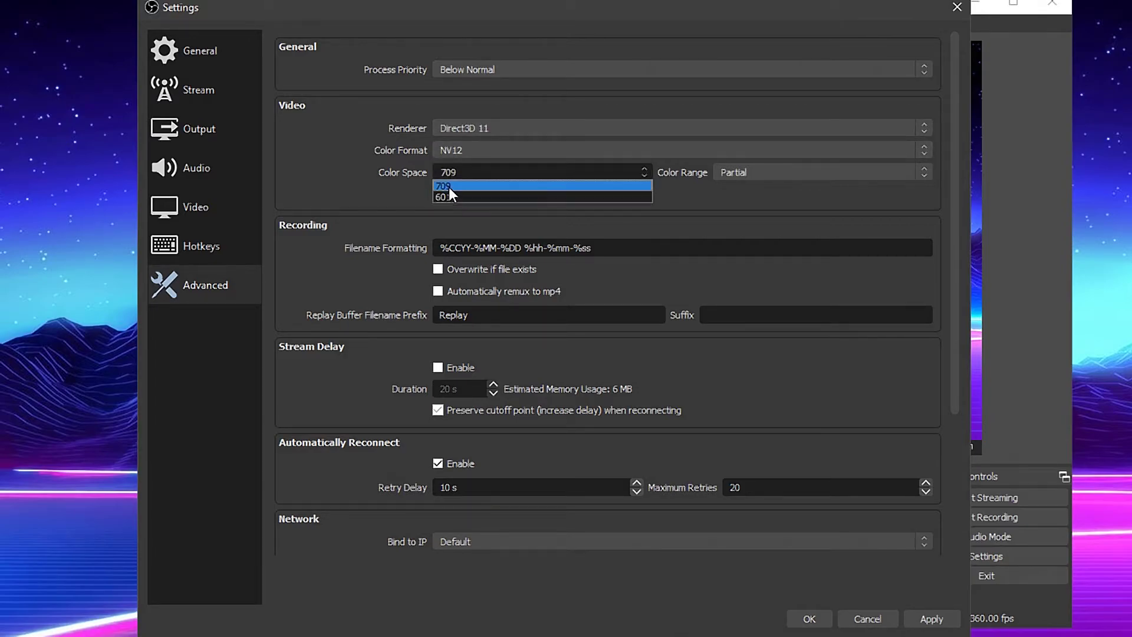
left_click(448, 186)
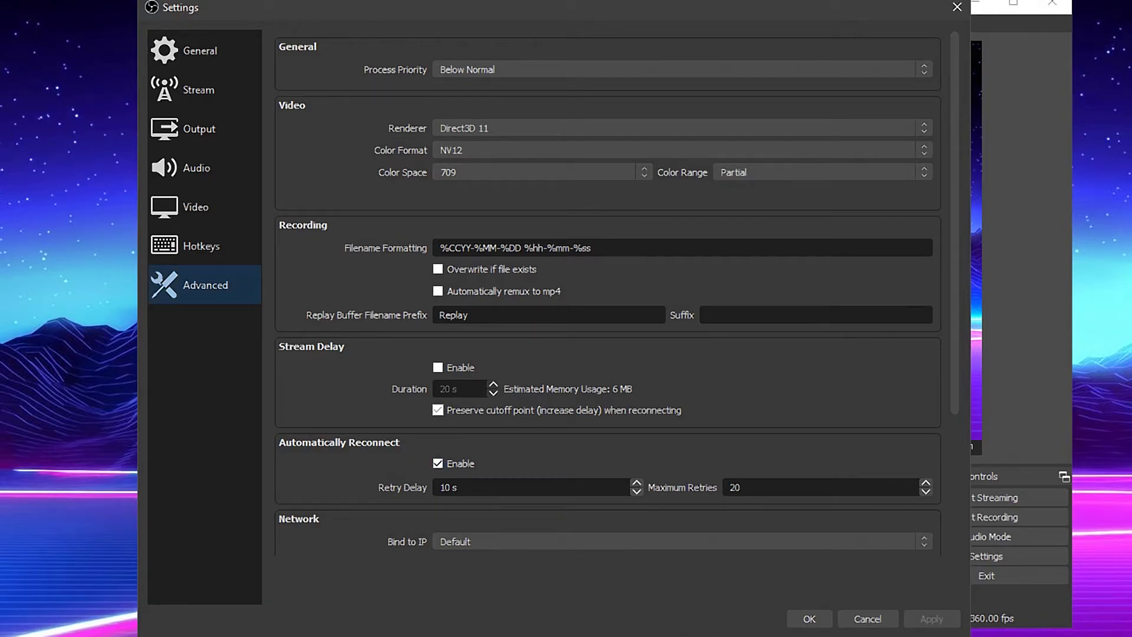
left_click(809, 619)
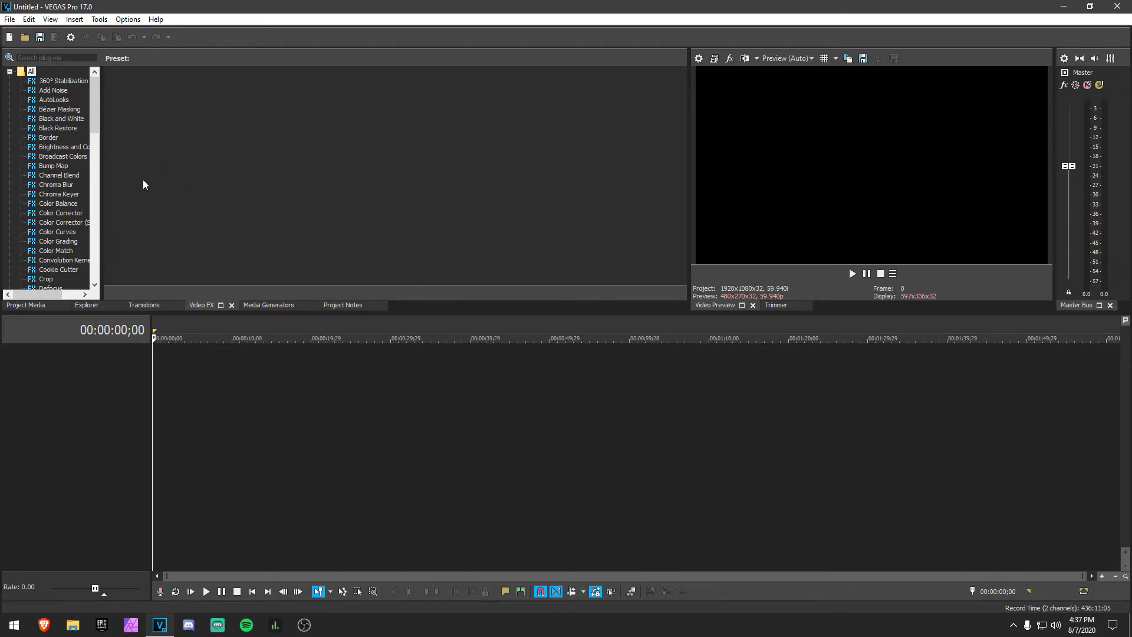
Start a new project from the Minecraft Smooth Renders template with square pixels at 59.940 fps
left_click(8, 22)
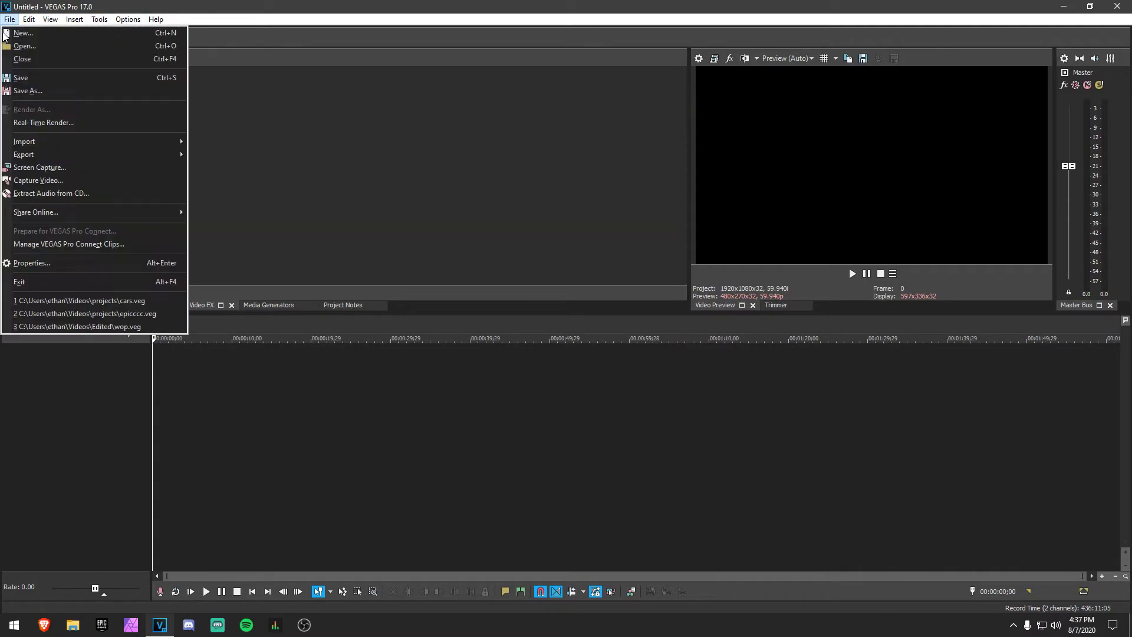
left_click(16, 36)
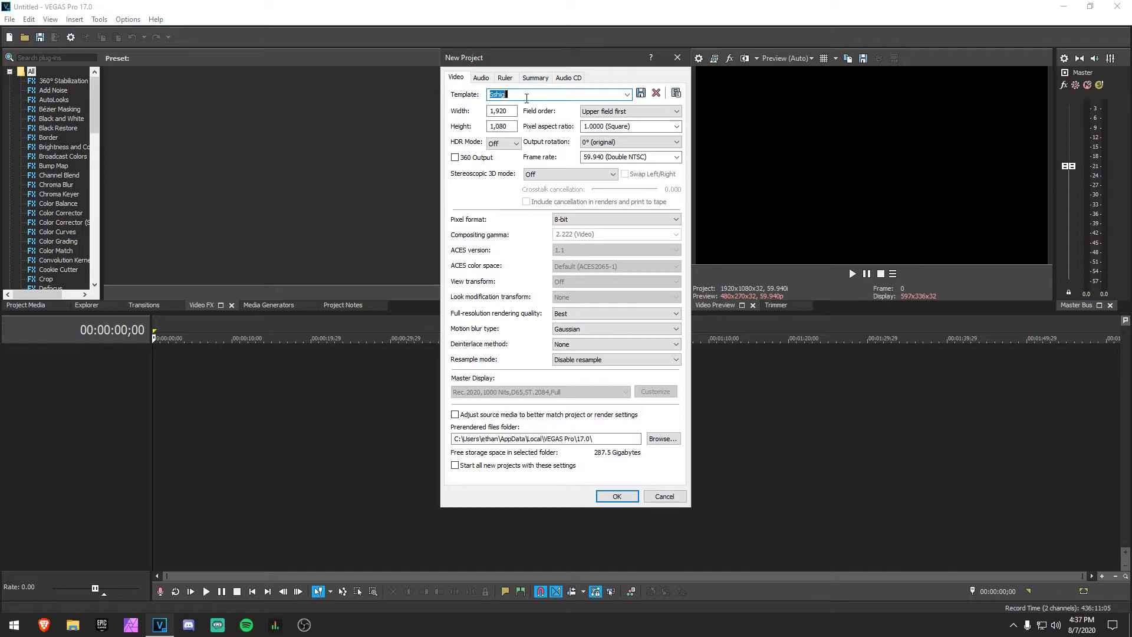
left_click(627, 94)
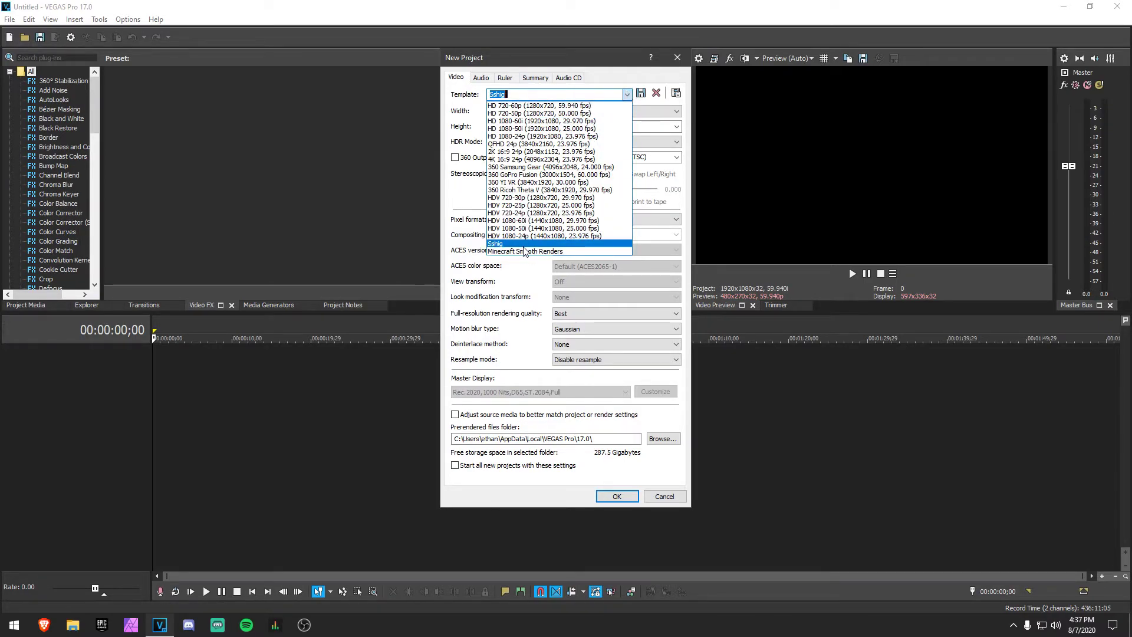
left_click(521, 252)
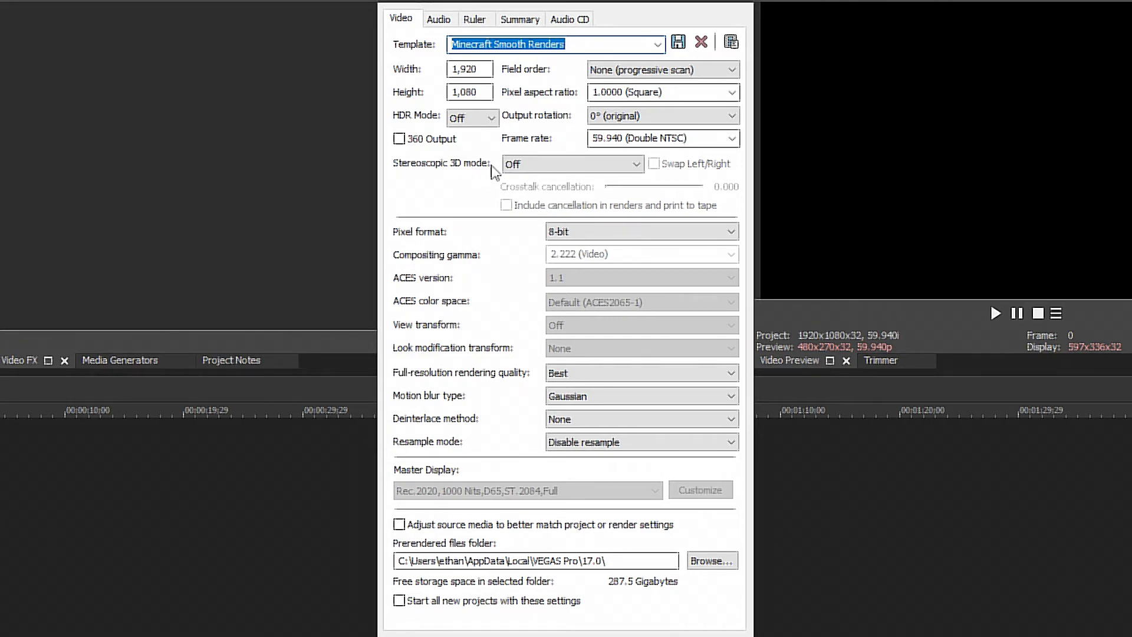
left_click(474, 93)
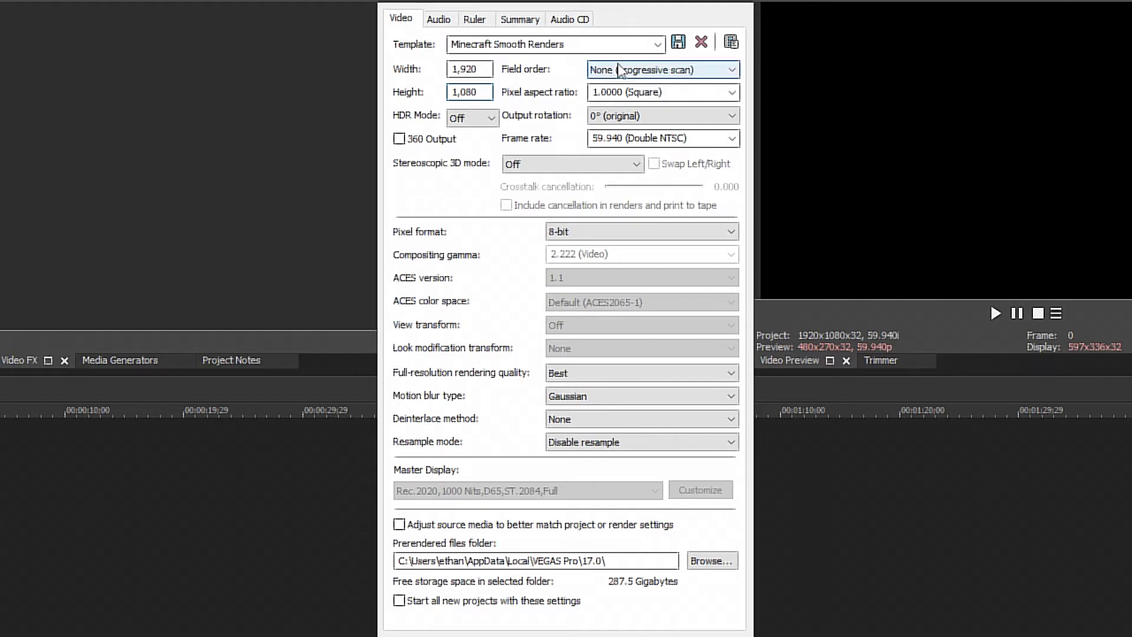
left_click(731, 94)
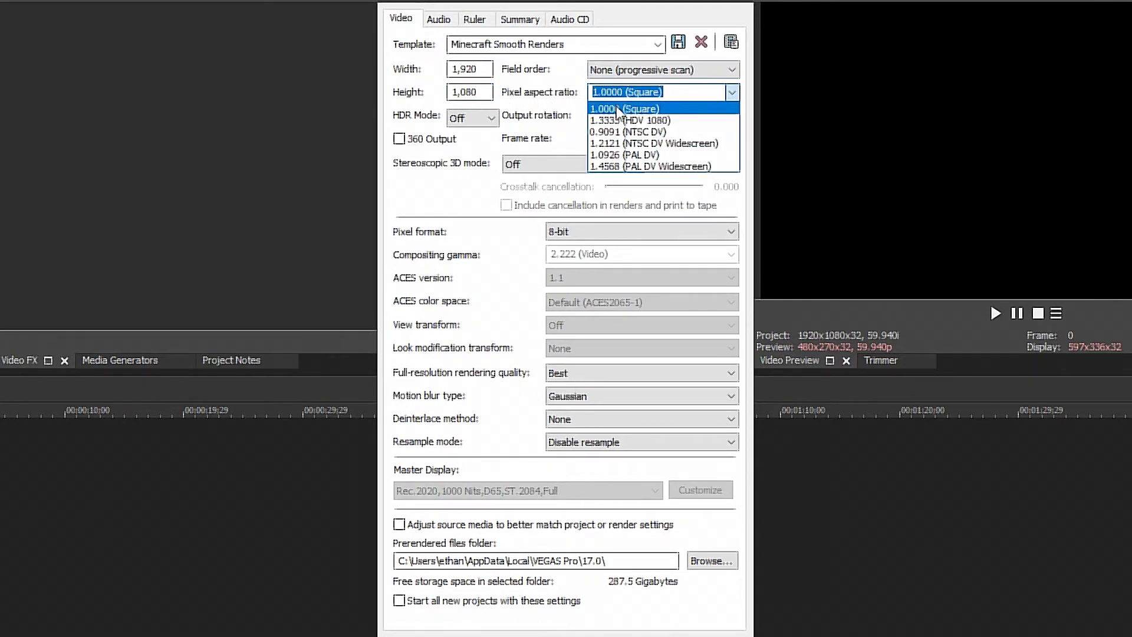
left_click(648, 109)
left_click(687, 97)
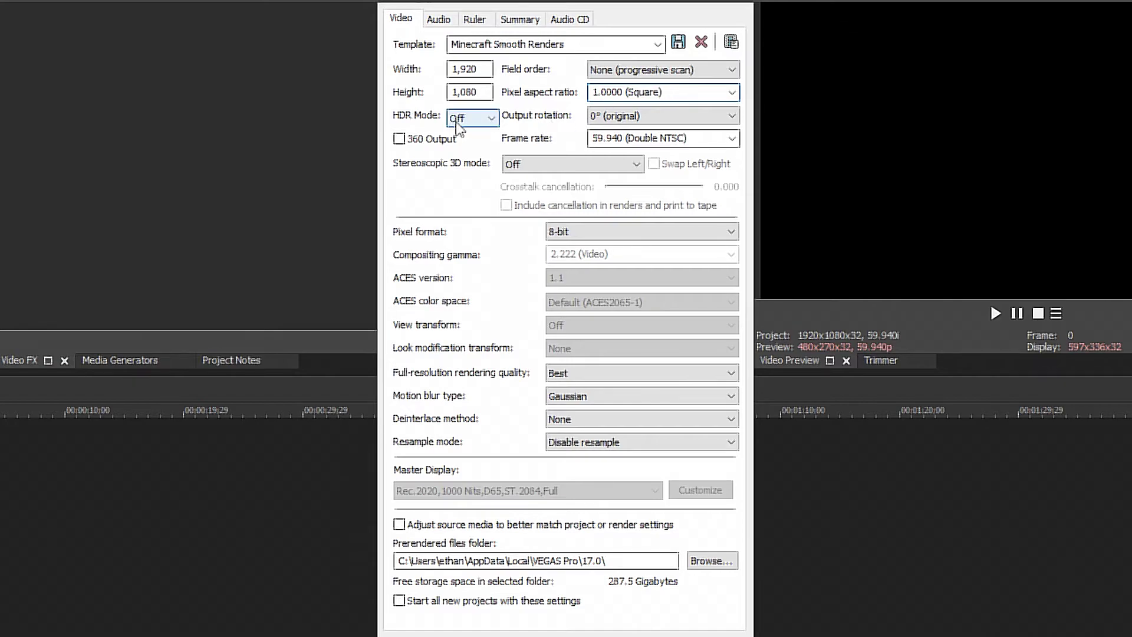
left_click(732, 138)
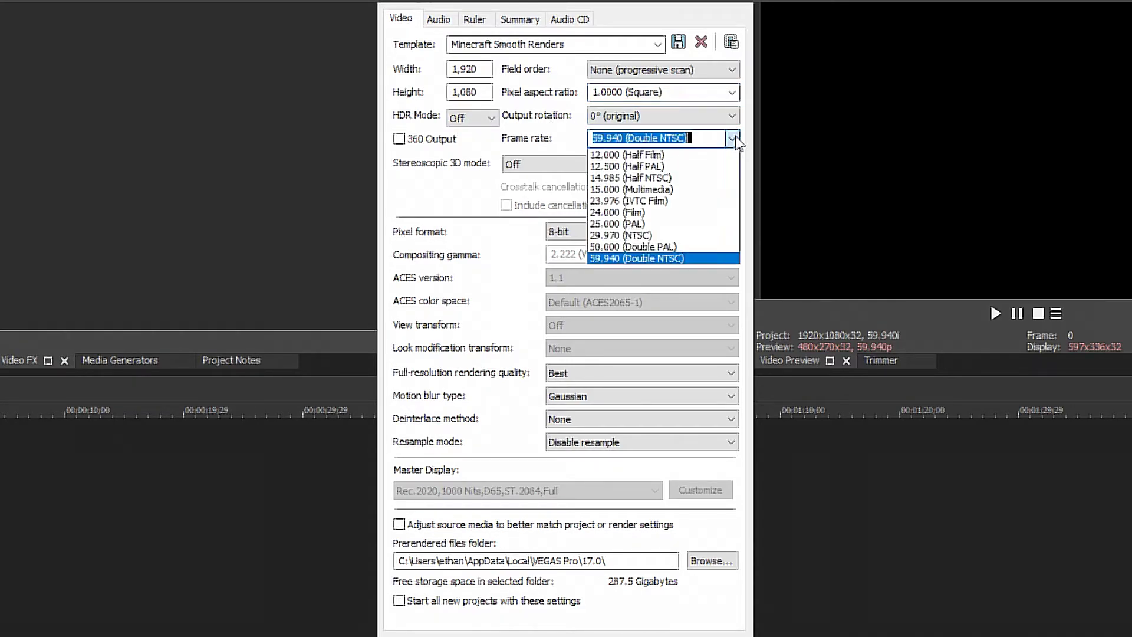
left_click(628, 259)
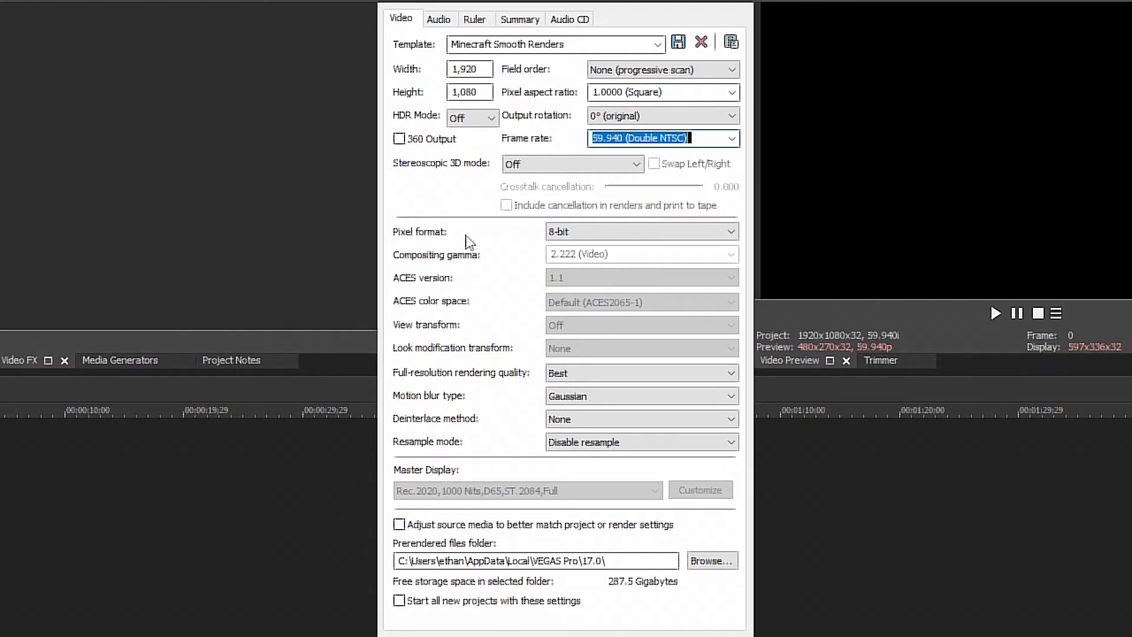
left_click(613, 140)
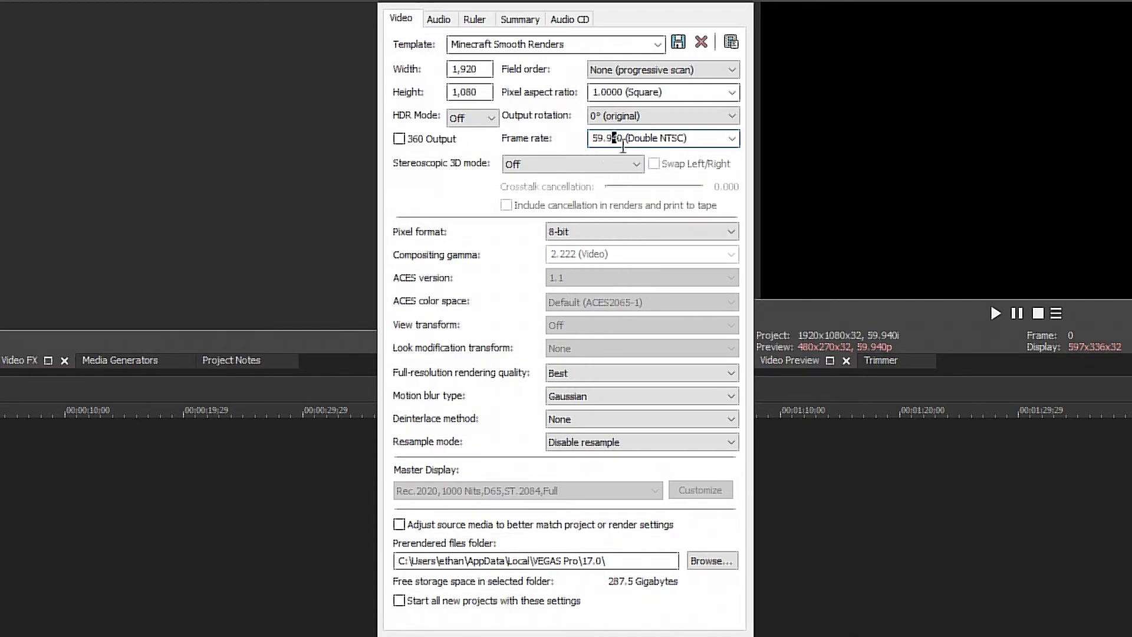
Set Blend fields deinterlacing and Force resample, and adjust source media to match render settings
left_click(589, 420)
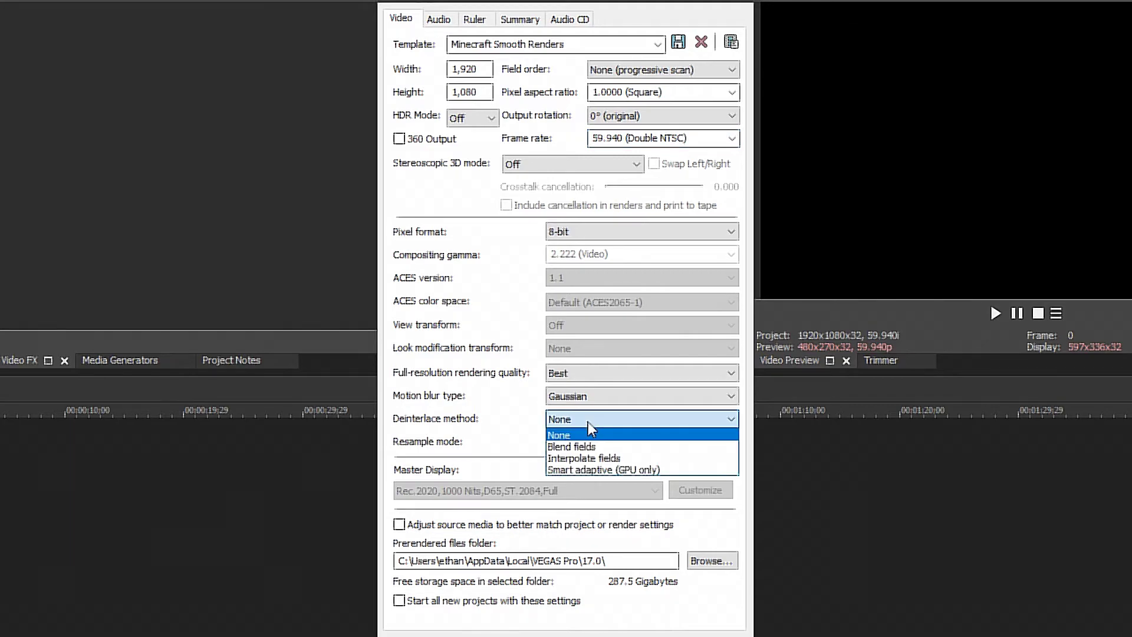
left_click(590, 446)
left_click(590, 442)
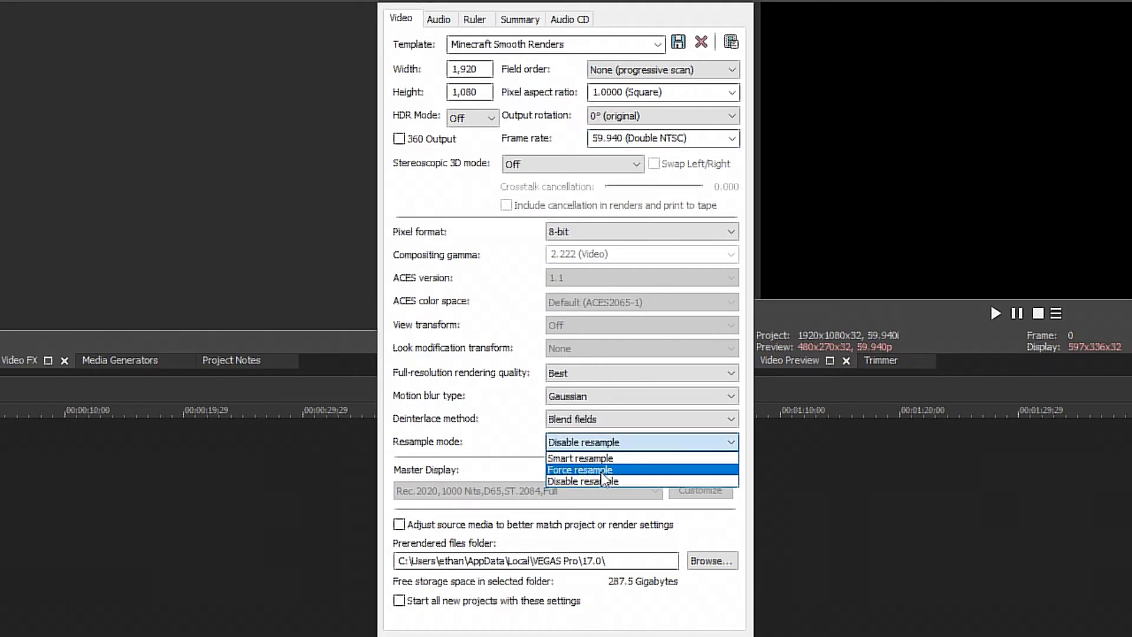
left_click(603, 471)
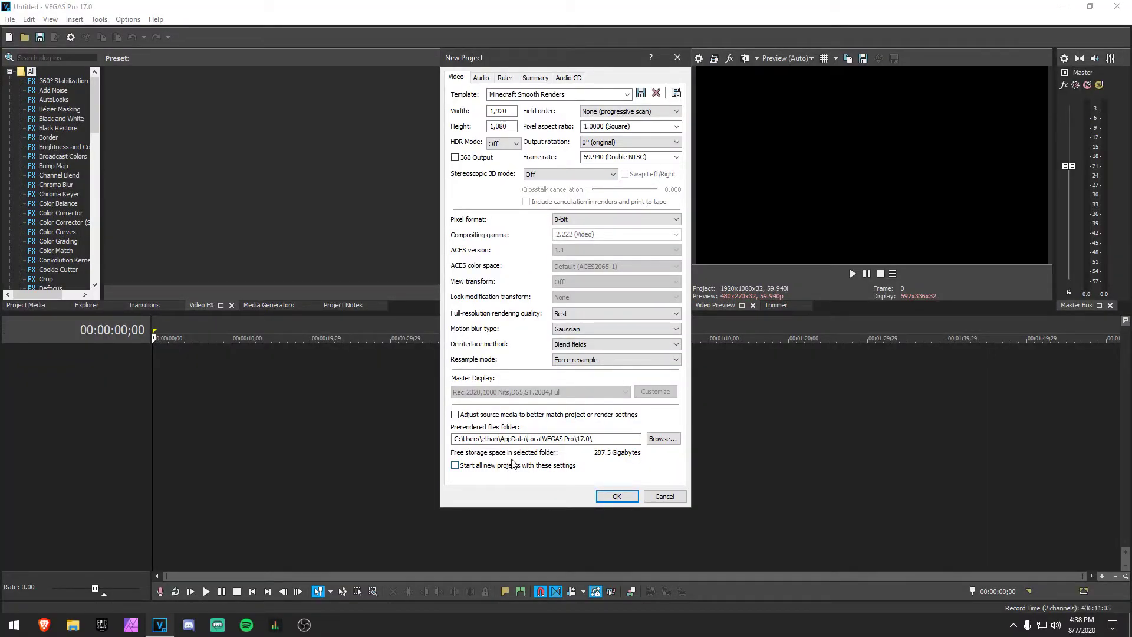
left_click(454, 415)
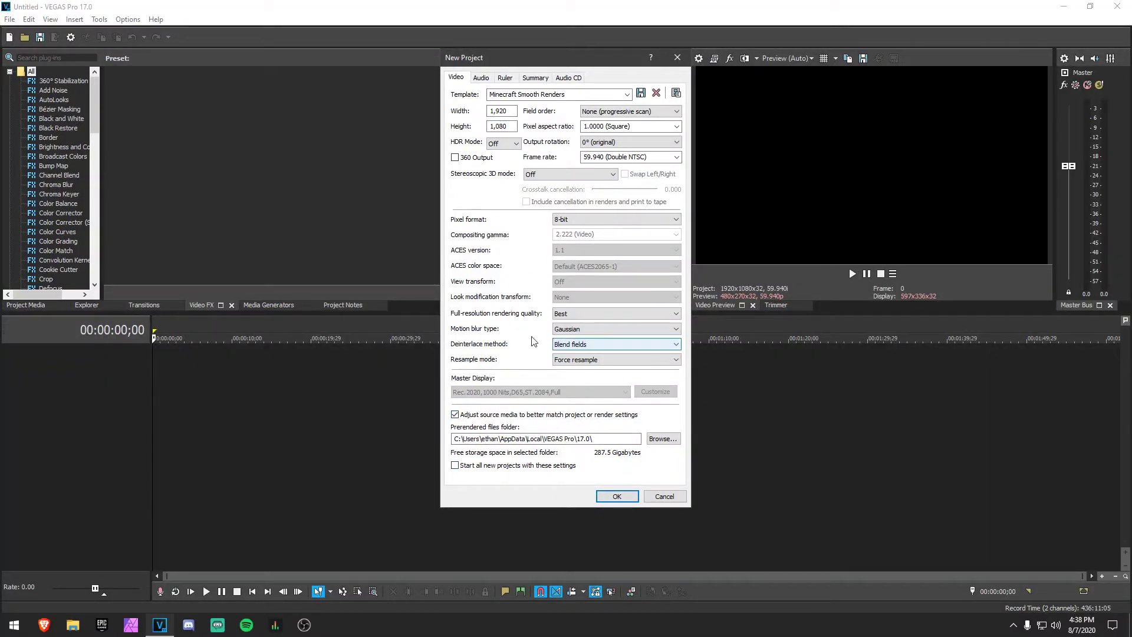
left_click(616, 496)
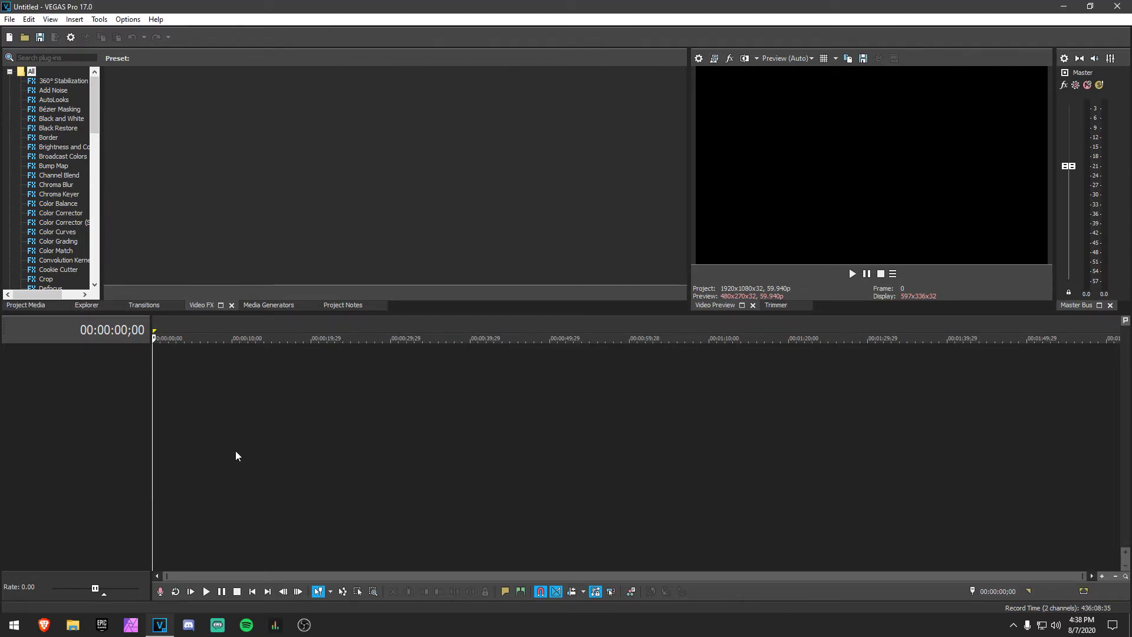
left_click(68, 628)
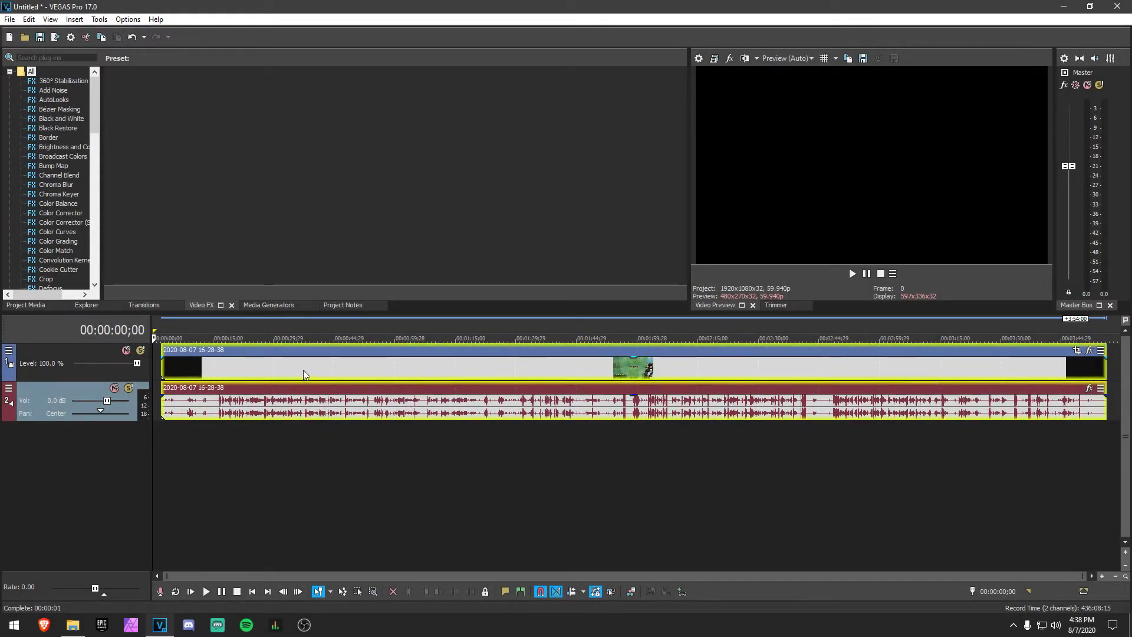
left_click(619, 374)
left_click(452, 366)
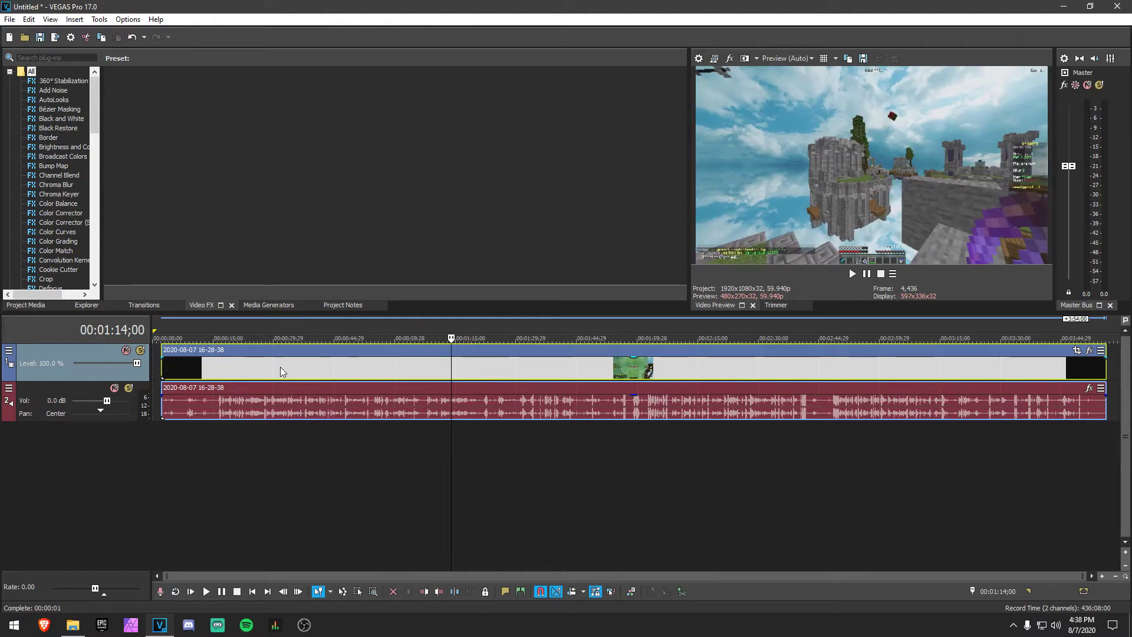
Select the clip's full length on the timeline loop bar
double_click(215, 333)
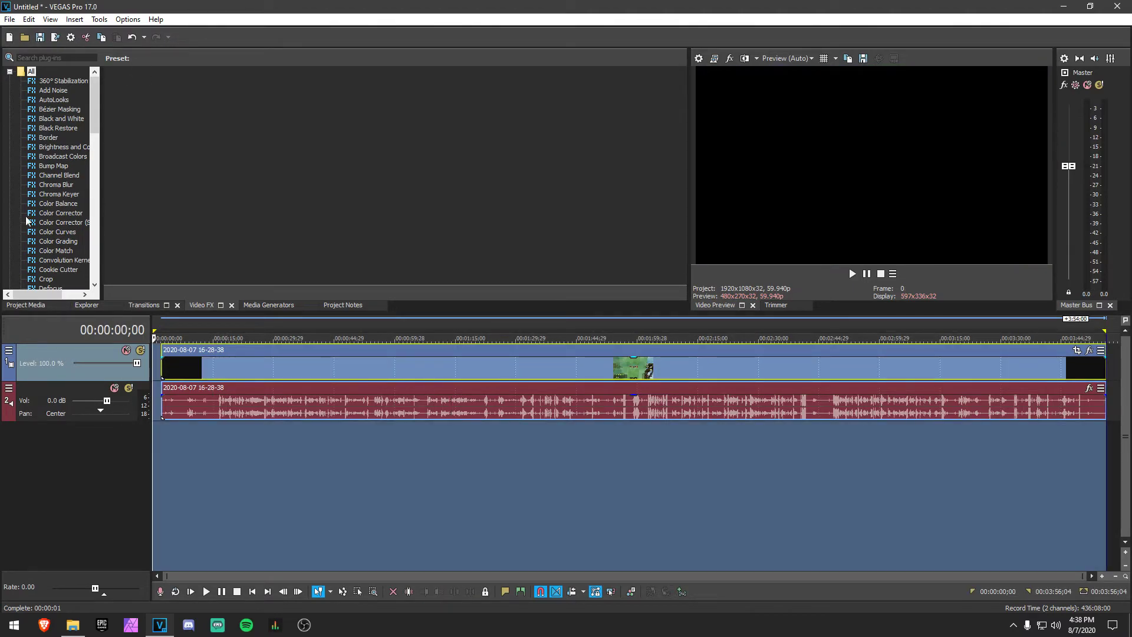
scroll(246, 364, "up", 5)
scroll(247, 364, "down", 5)
left_click(189, 352)
double_click(286, 326)
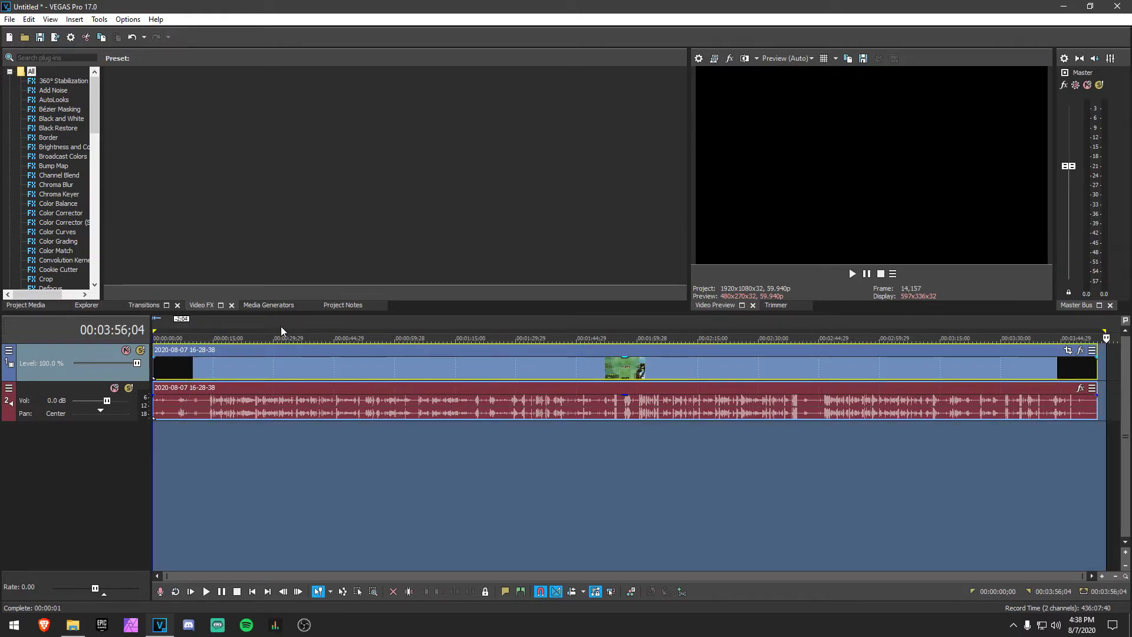
left_click(10, 19)
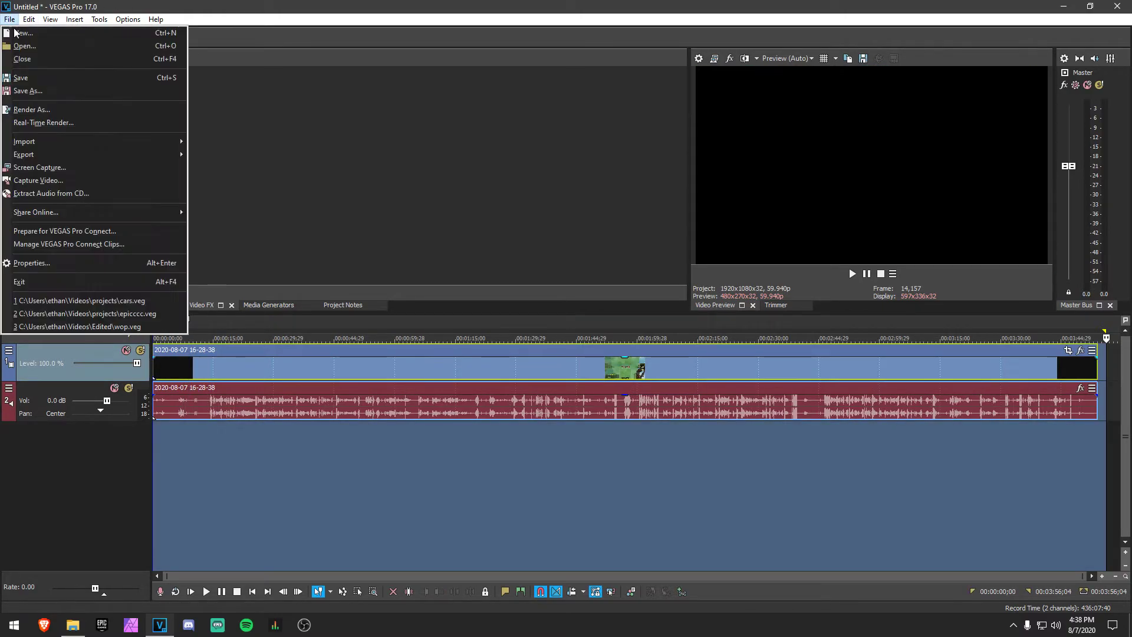
In Render As, show all formats and choose Windows Media Video V11
left_click(47, 112)
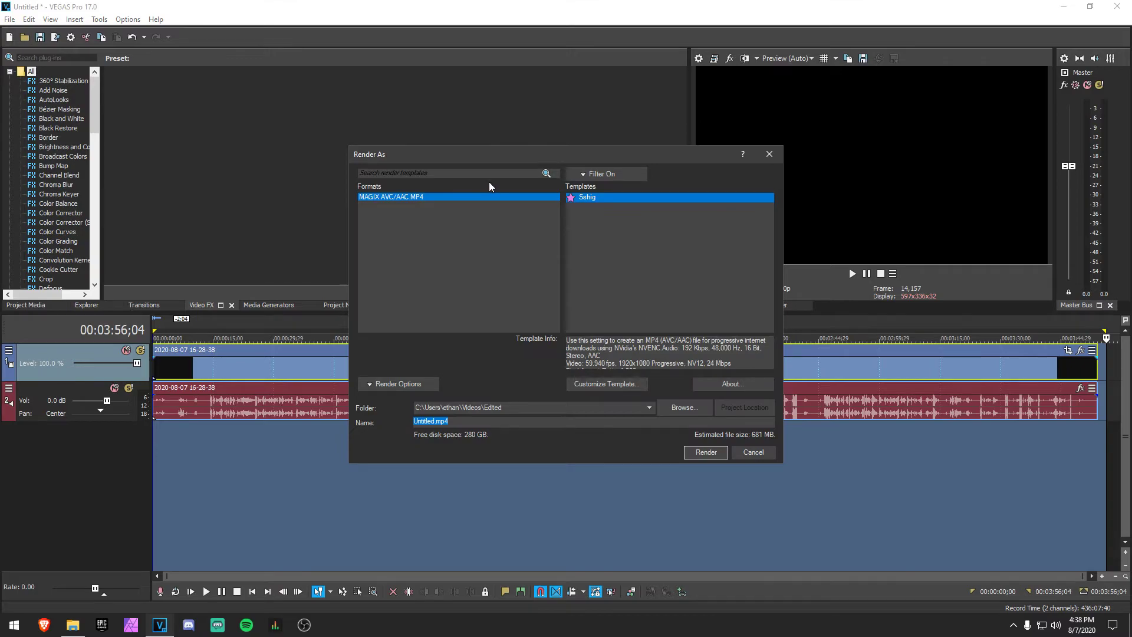
left_click(582, 174)
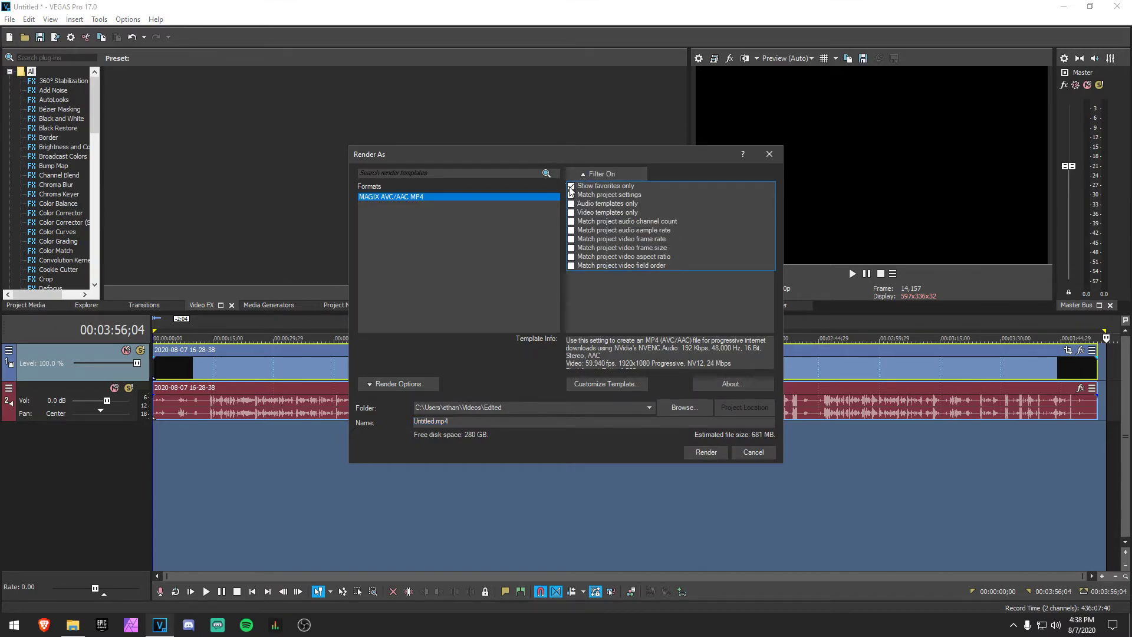
left_click(571, 186)
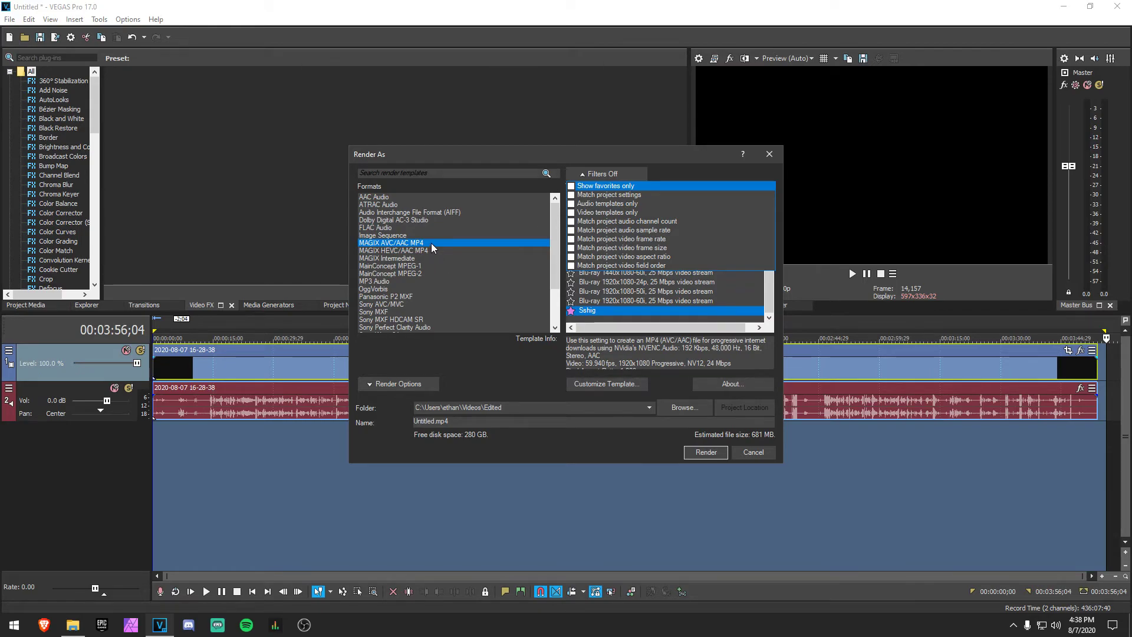
left_click(430, 242)
scroll(431, 244, "down", 2)
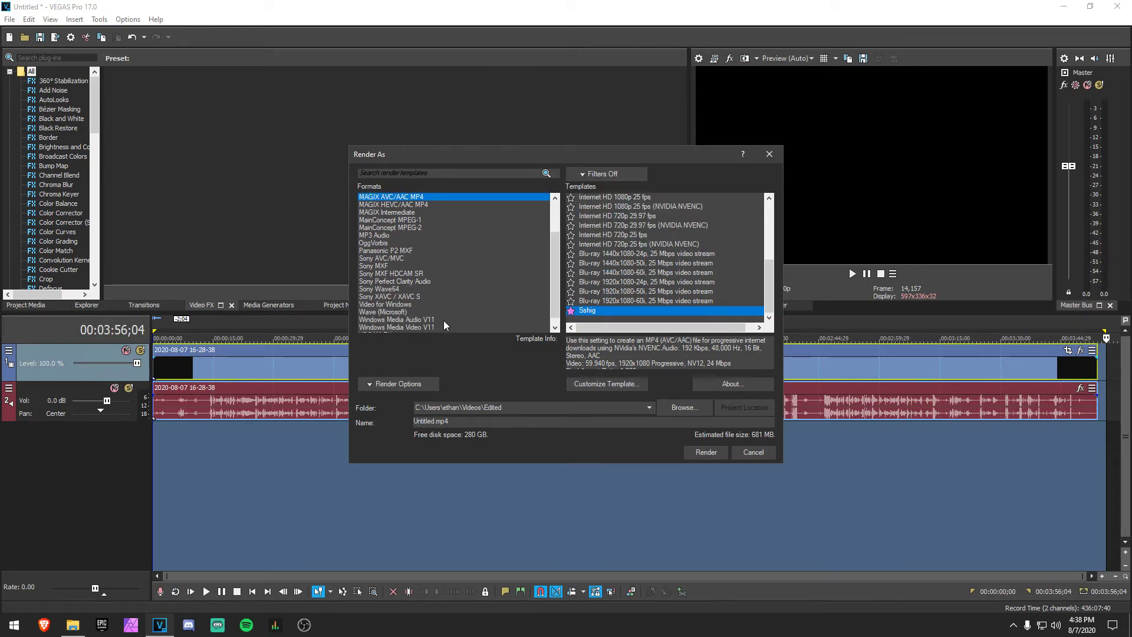
left_click(425, 326)
scroll(463, 287, "down", 1)
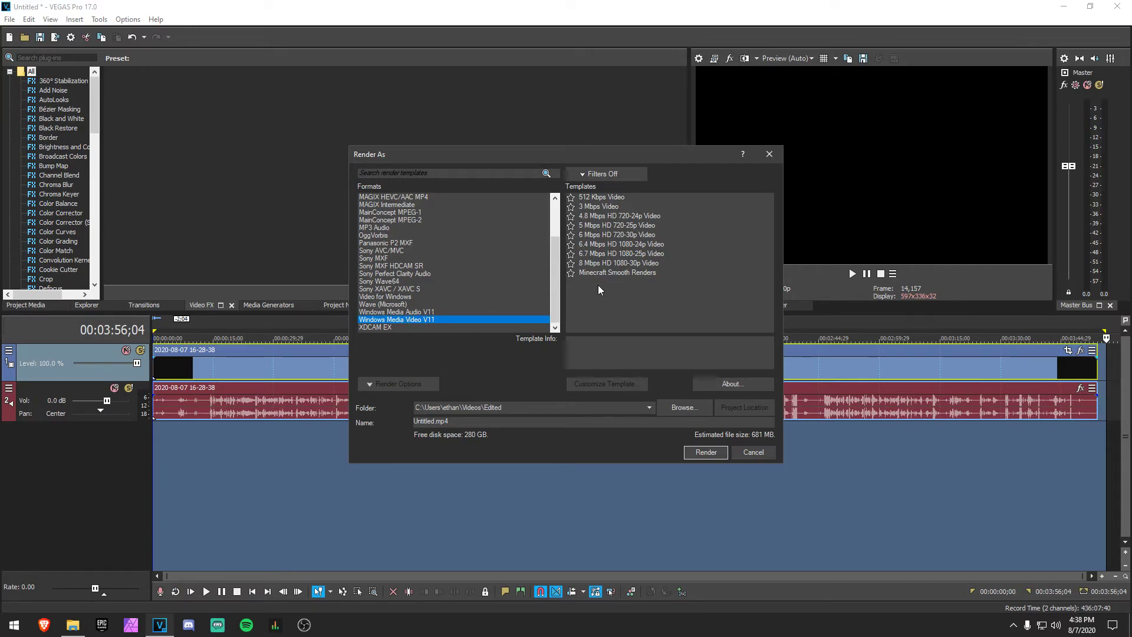
Select the Minecraft Smooth Renders template and open its customization
left_click(621, 245)
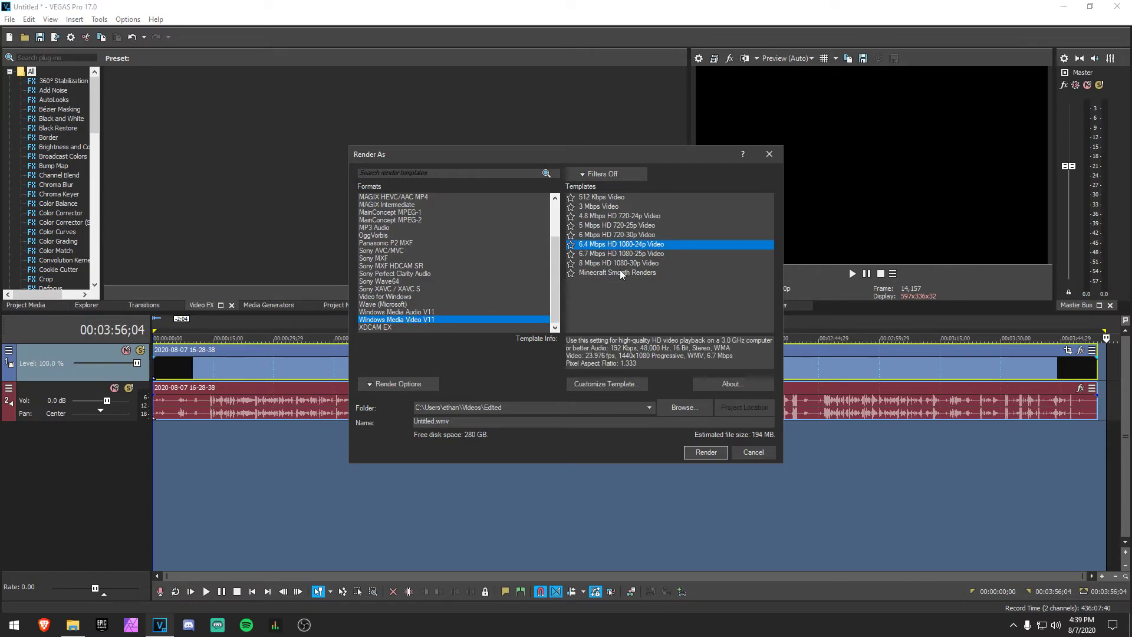
left_click(602, 382)
left_click(675, 145)
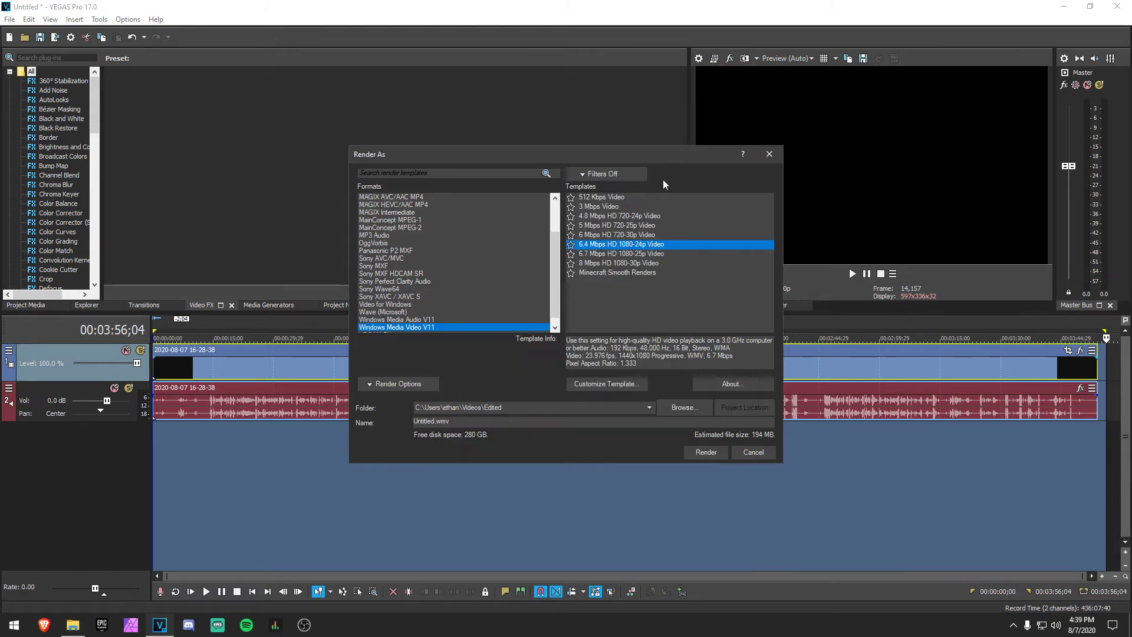
left_click(613, 272)
left_click(612, 383)
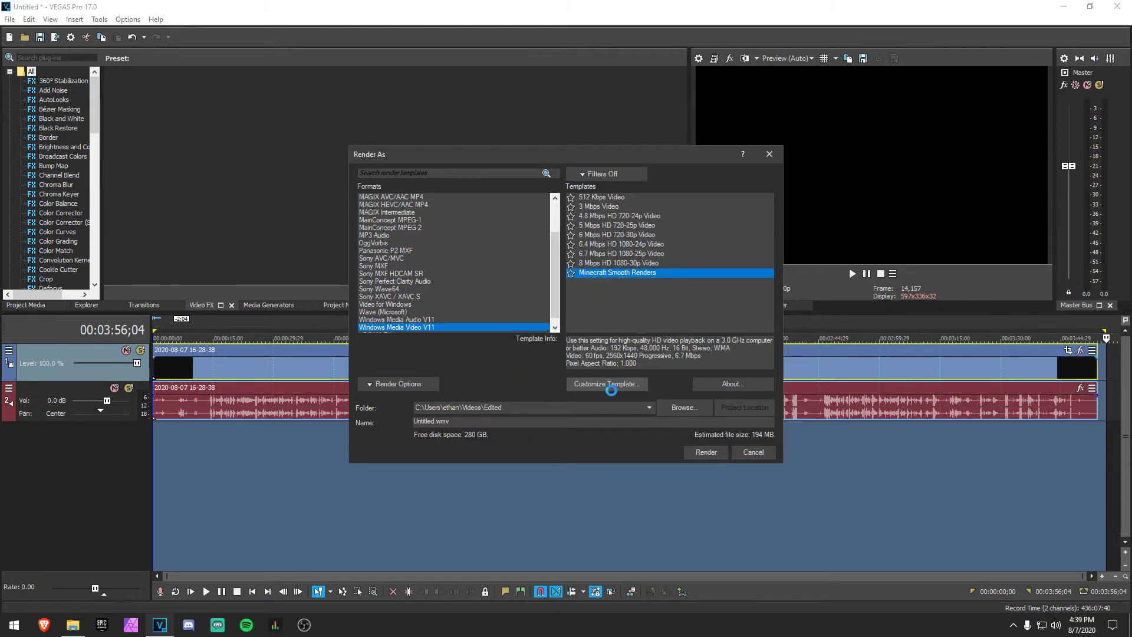
Review the template's 2560x1440 custom image size, 240 M bit rate, index and project settings
left_click(495, 453)
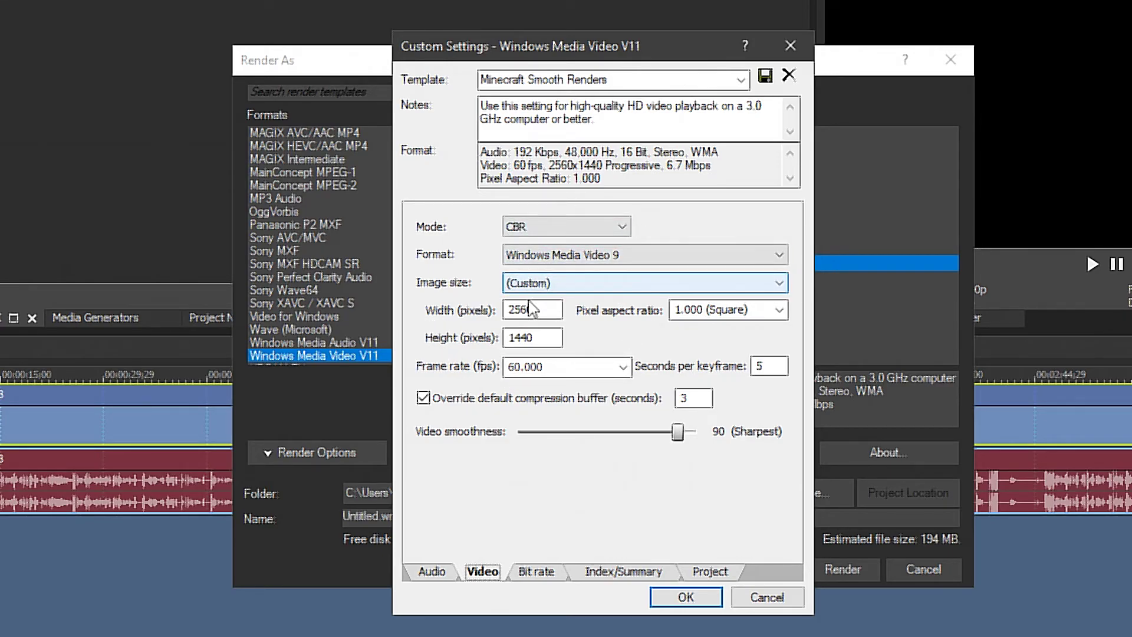
left_click(628, 284)
left_click(545, 394)
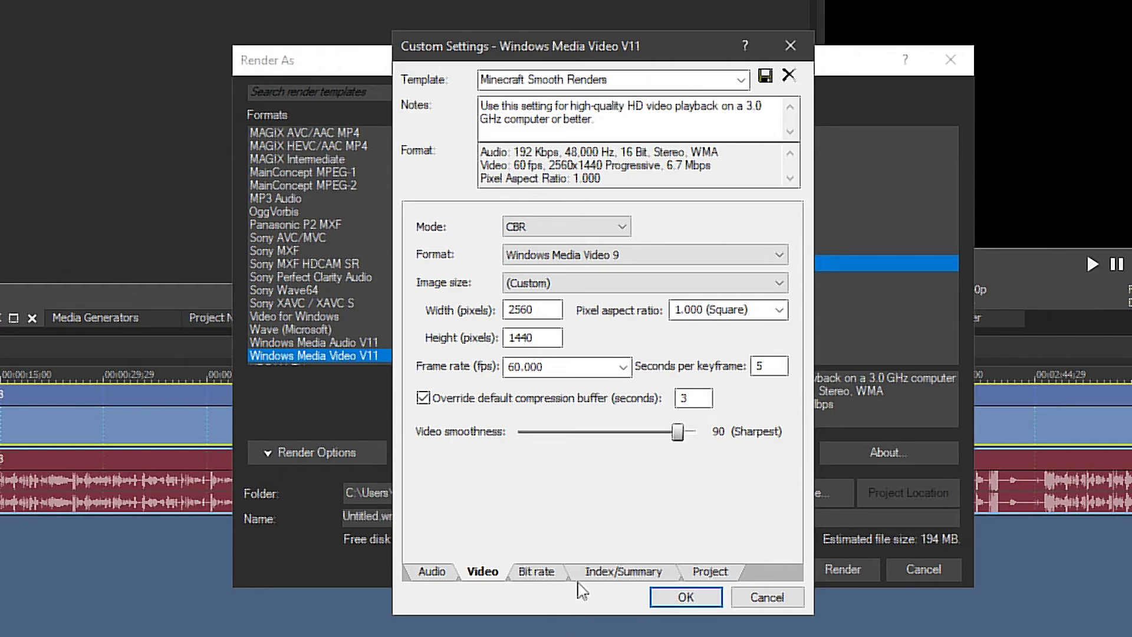
left_click(540, 572)
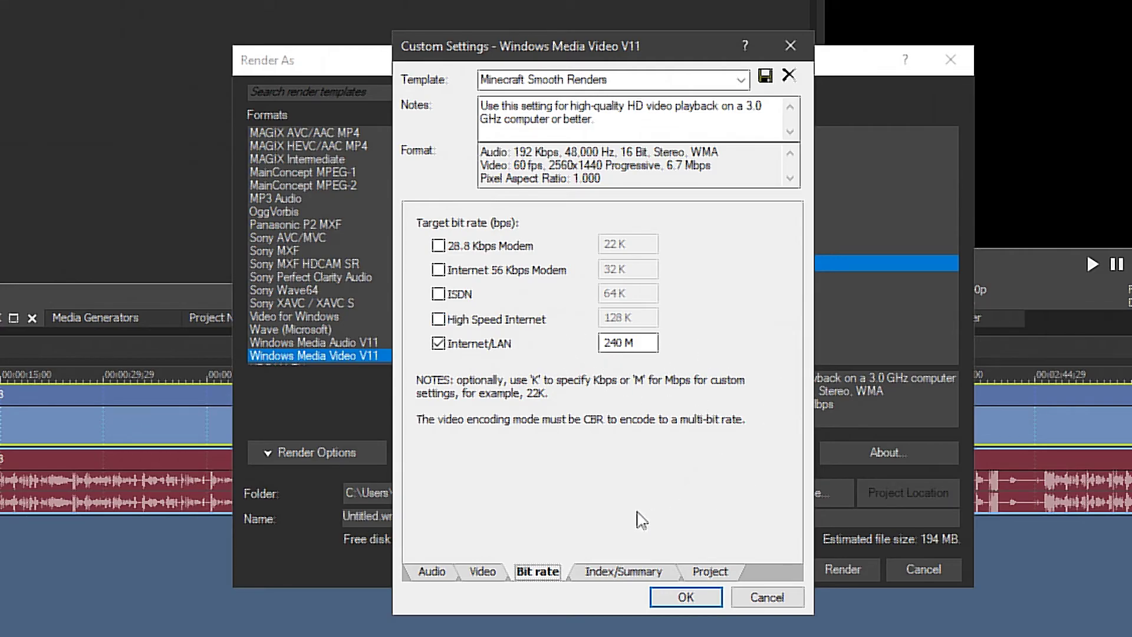
left_click(597, 574)
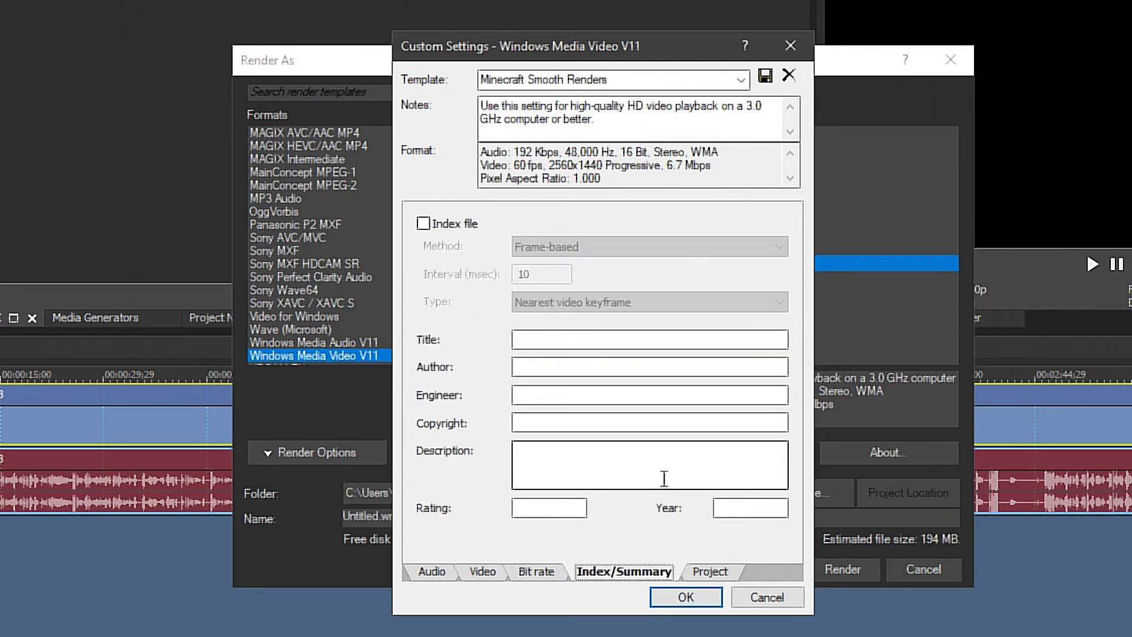
left_click(710, 572)
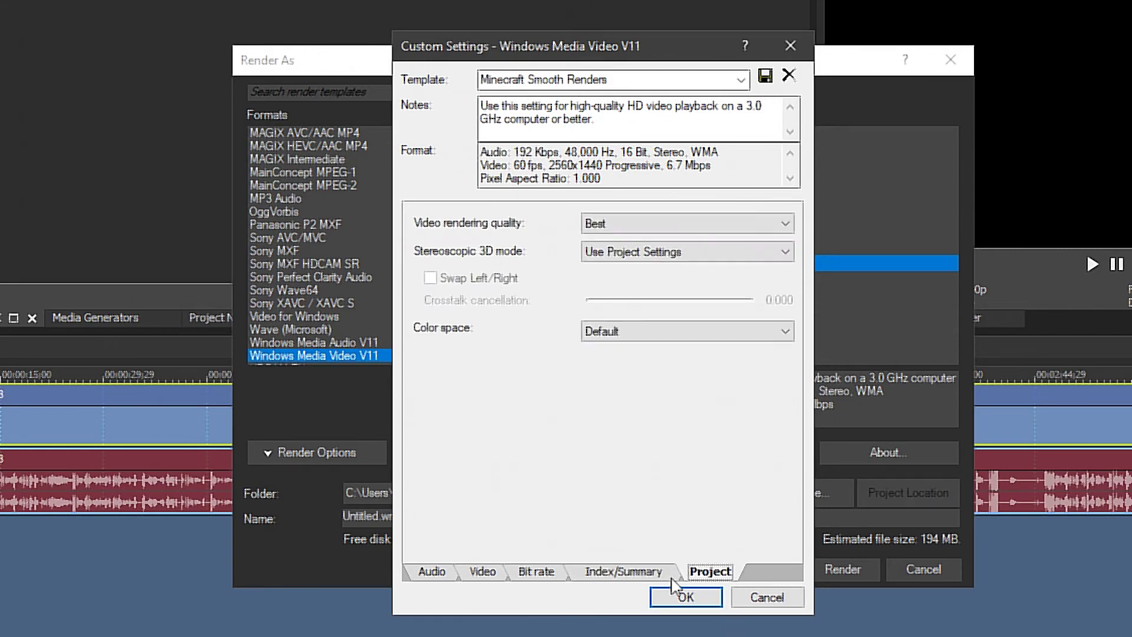
Accept the customized template and render the project to Untitled.wmv
left_click(713, 598)
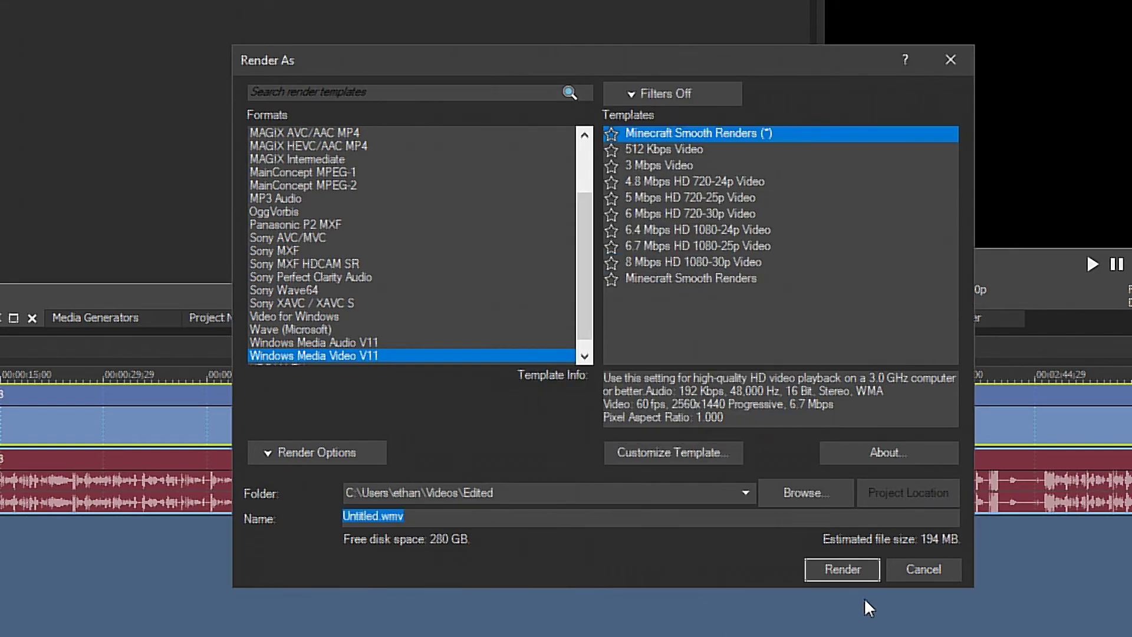
left_click(832, 570)
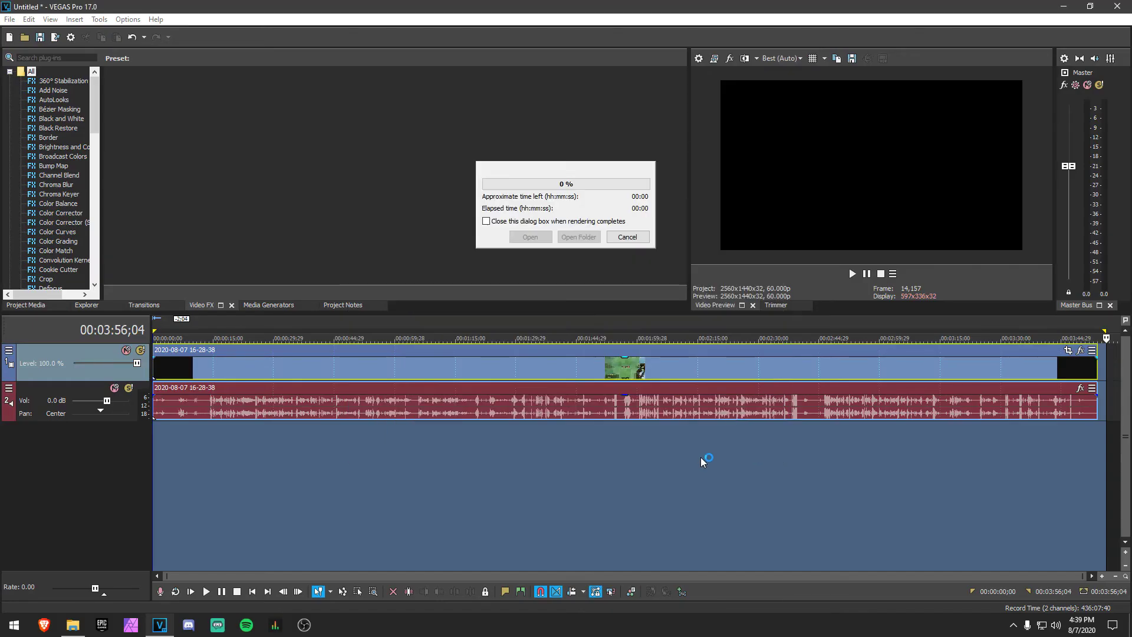